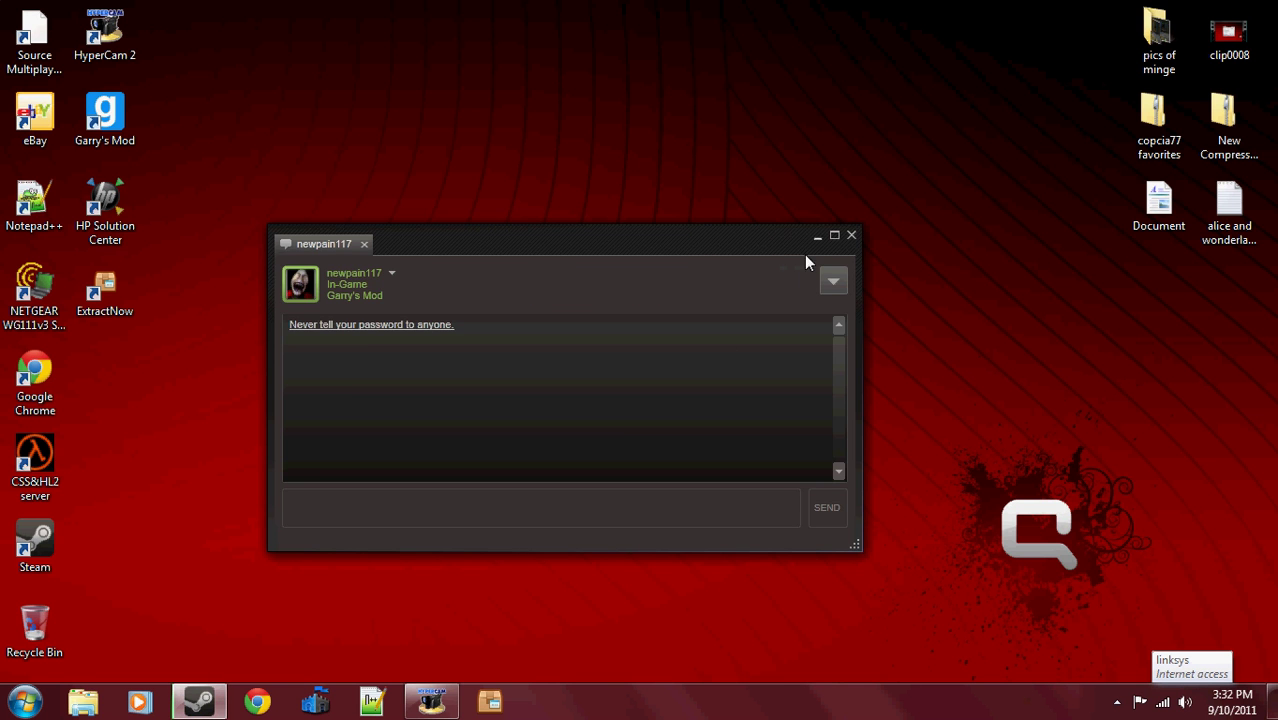
Step: Close the Steam chat window and clear away any selections on the desktop
left_click(848, 240)
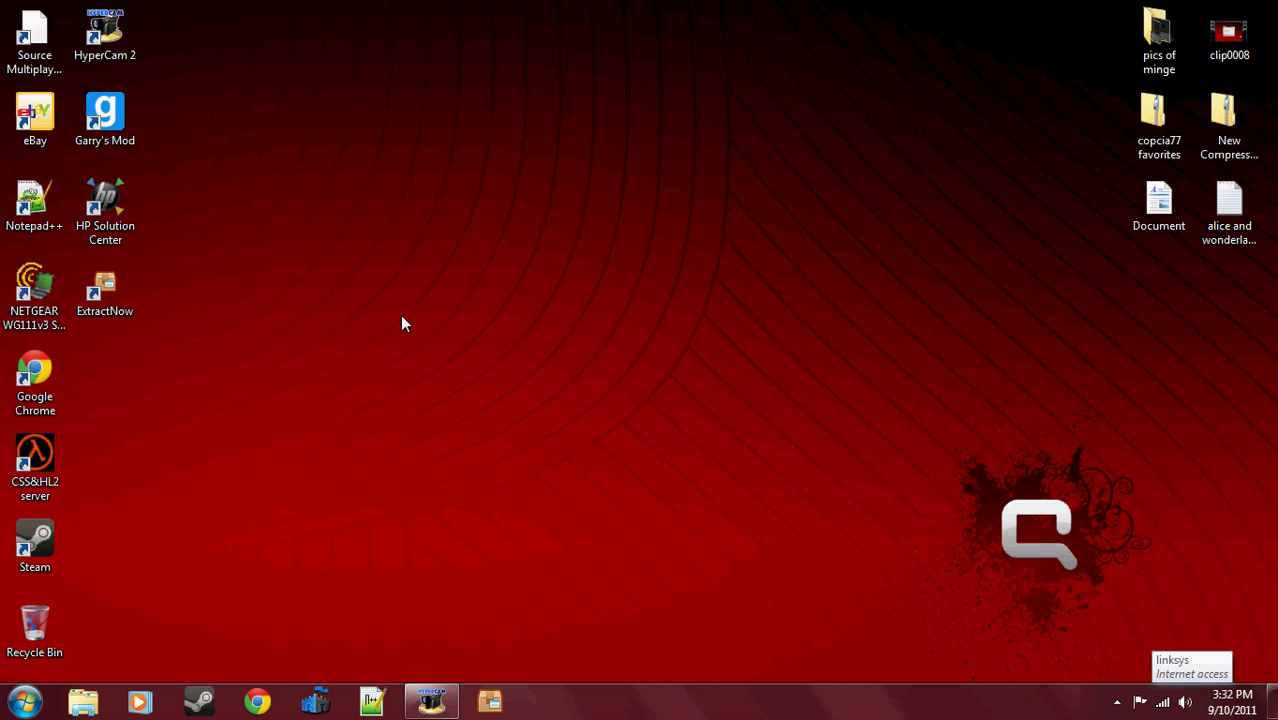
mouse_move(280, 2)
left_mouse_down()
mouse_move(782, 369)
mouse_move(682, 324)
left_mouse_up()
mouse_move(240, 20)
left_mouse_down()
mouse_move(411, 457)
mouse_move(733, 289)
mouse_move(762, 360)
mouse_move(826, 292)
mouse_move(824, 6)
mouse_move(1215, 552)
mouse_move(1237, 613)
mouse_move(630, 419)
mouse_move(168, 476)
mouse_move(181, 498)
mouse_move(150, 577)
mouse_move(873, 217)
mouse_move(1118, 20)
mouse_move(1030, 73)
mouse_move(938, 182)
mouse_move(850, 240)
left_mouse_up()
mouse_move(165, 2)
left_mouse_down()
mouse_move(1155, 456)
mouse_move(990, 536)
mouse_move(984, 576)
mouse_move(1124, 551)
left_mouse_up()
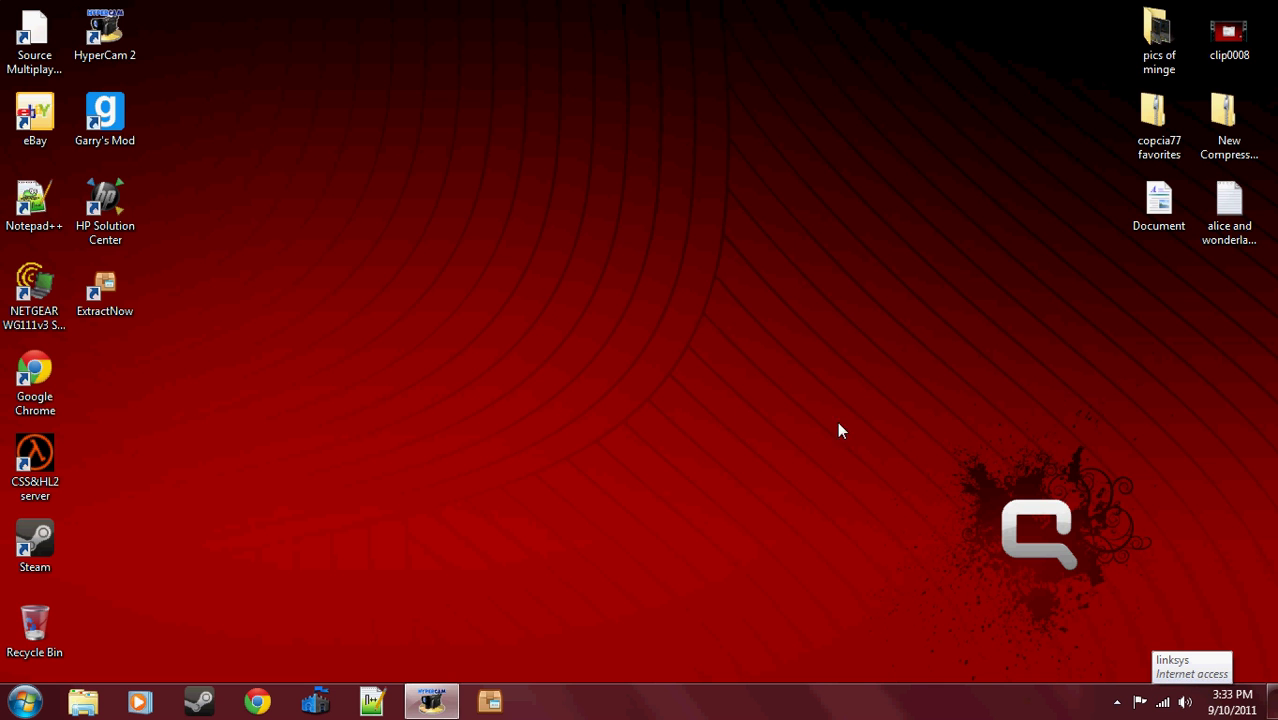
mouse_move(185, 228)
left_mouse_down()
mouse_move(908, 484)
mouse_move(1047, 451)
left_mouse_up()
left_click(708, 347)
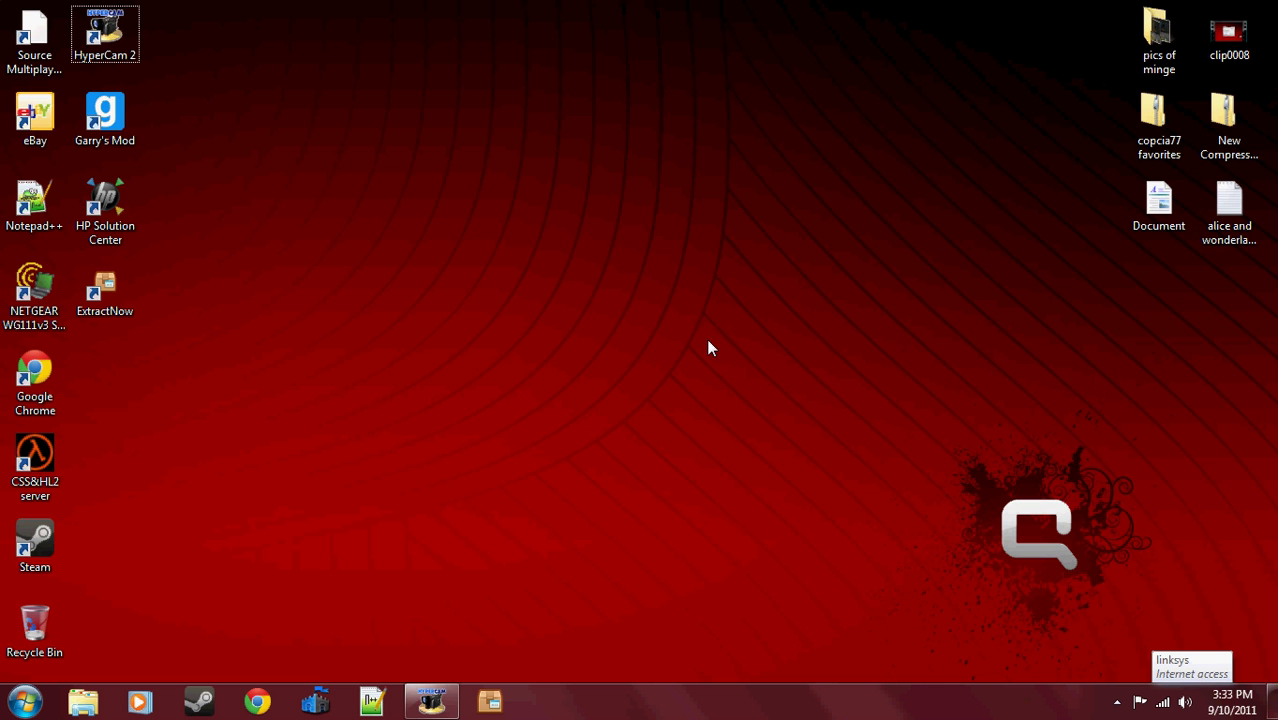
left_click_drag(219, 368, 354, 470)
Step: Browse from Computer through COMPAQ (C:) and Program Files (x86) into the Steam folder
left_click(25, 702)
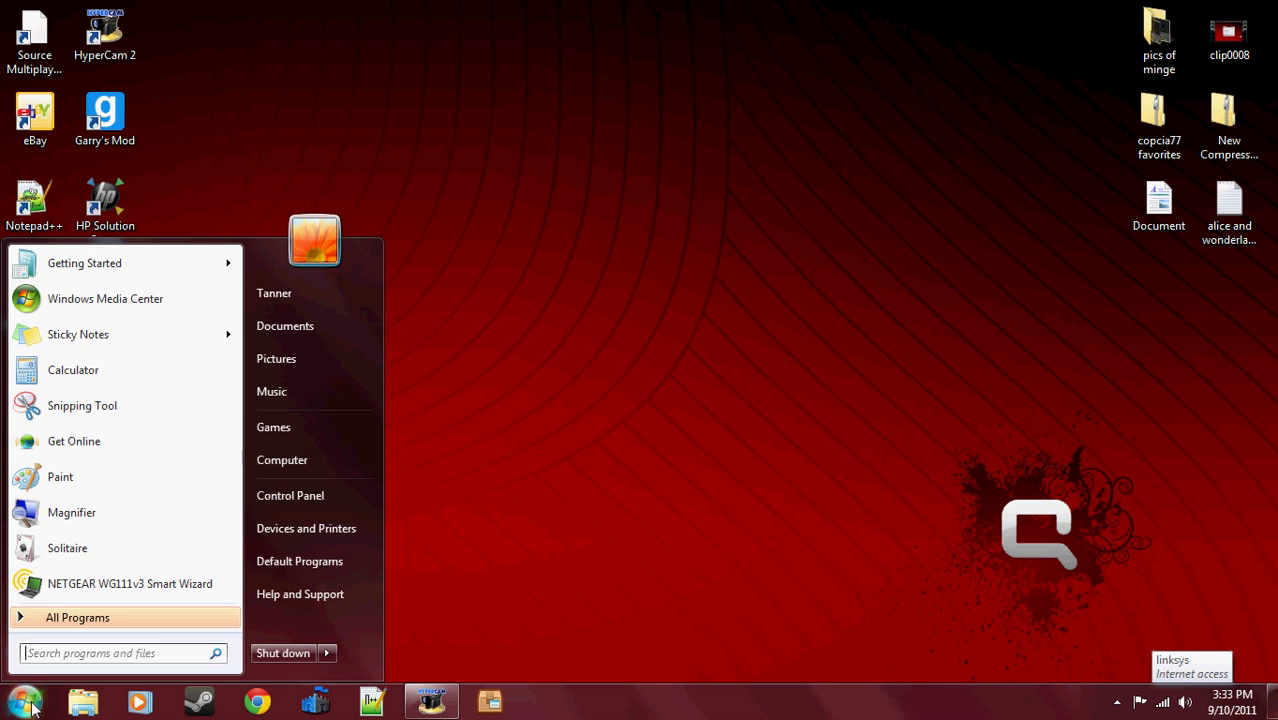
left_click(288, 469)
double_click(560, 245)
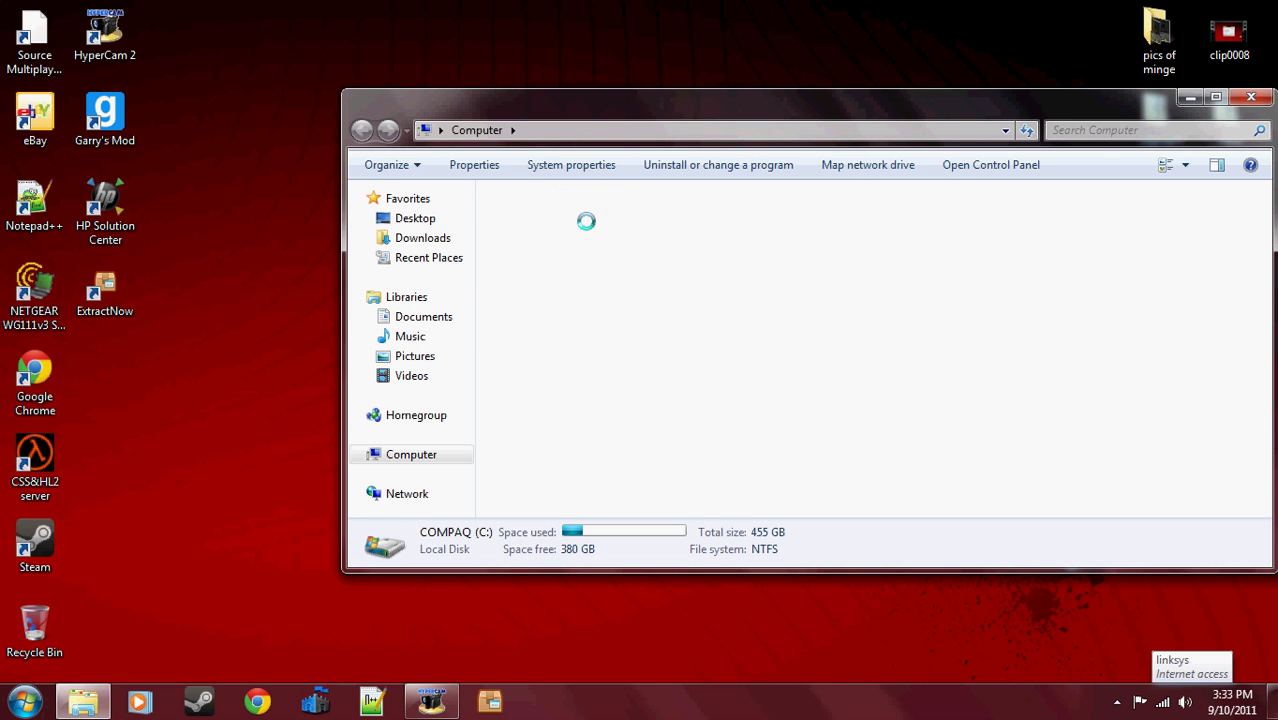
double_click(565, 280)
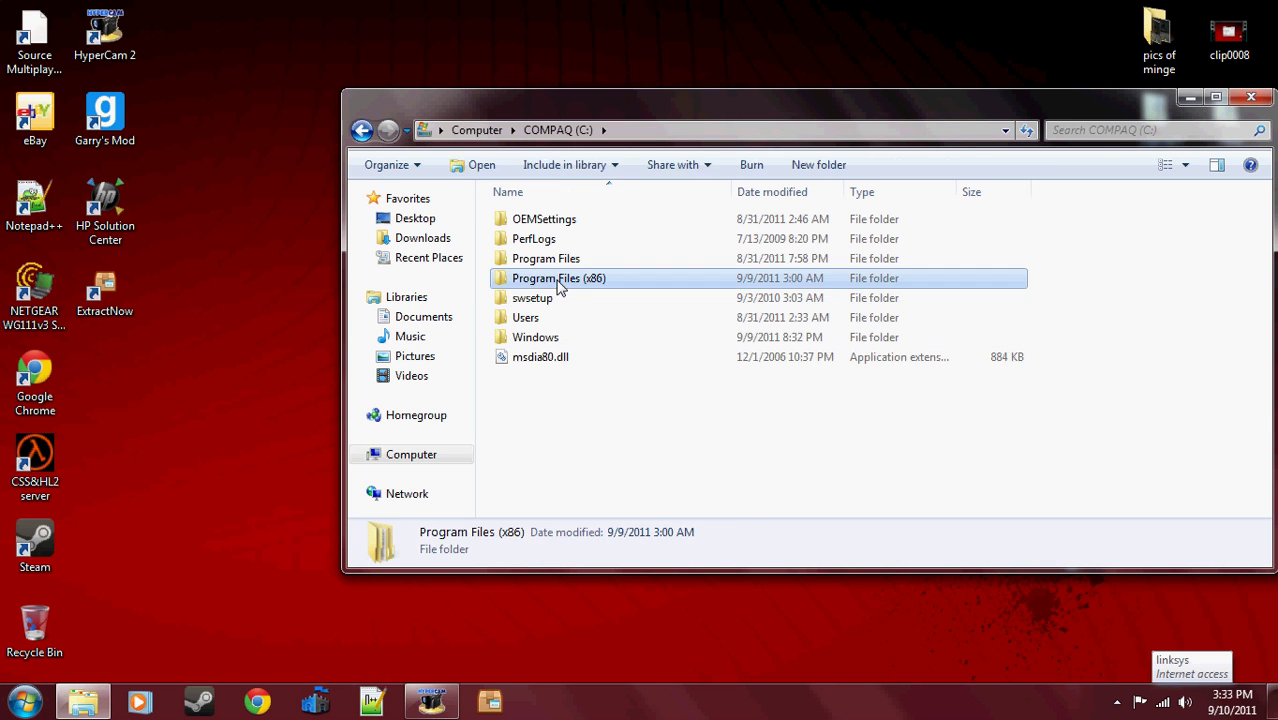
scroll(600, 405, "down", 4)
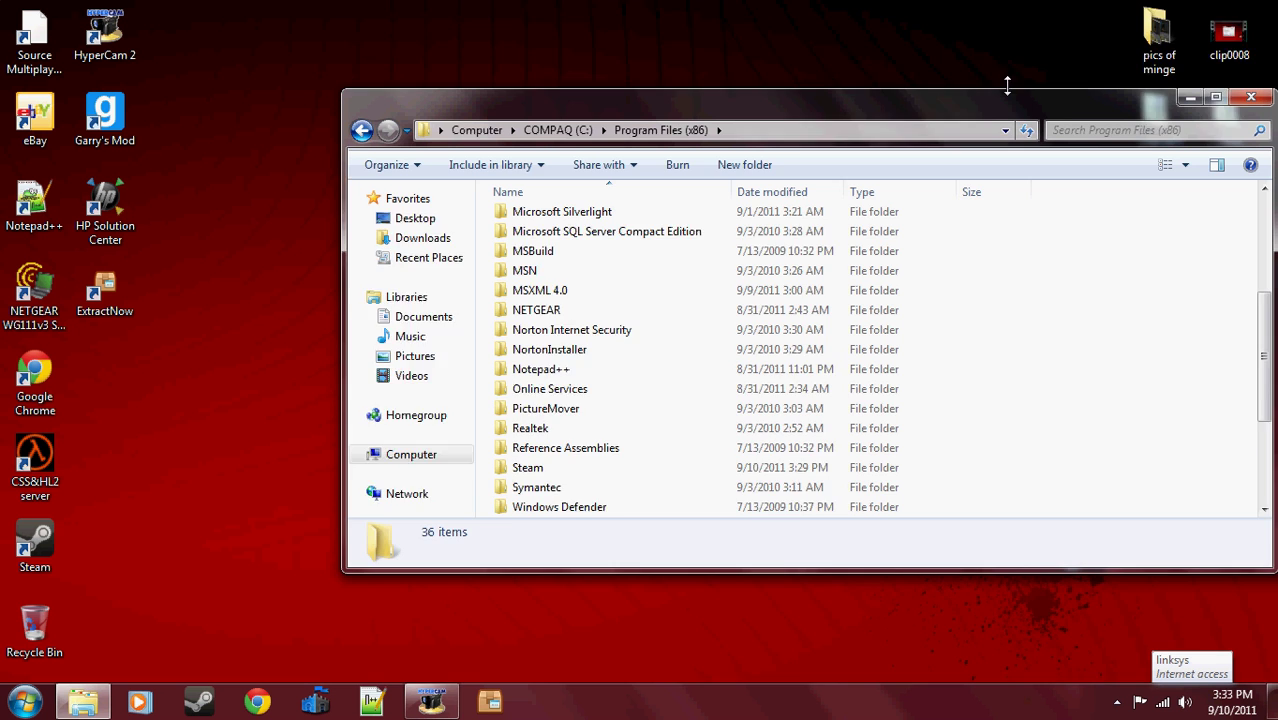
left_click_drag(1004, 88, 980, 1)
double_click(532, 398)
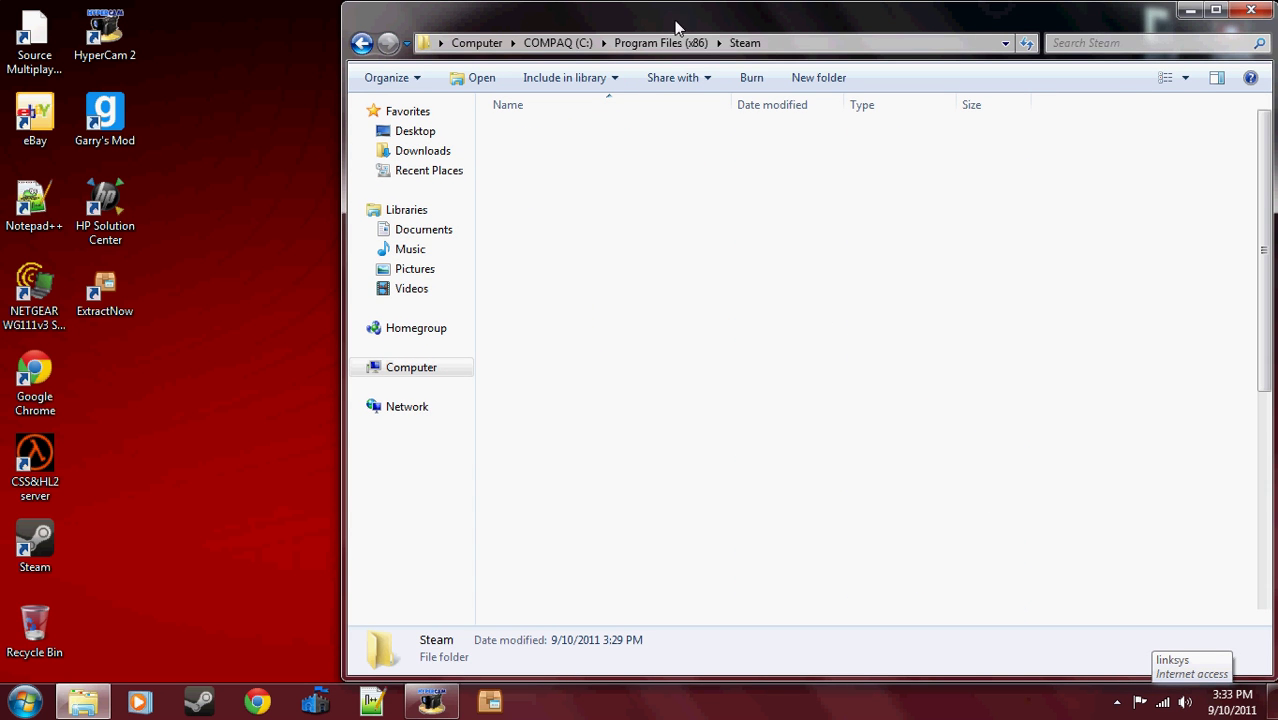
Step: Delete the Garrysmod folder inside steamapps' account folder, confirming the move to the Recycle Bin
left_click_drag(681, 15, 634, 15)
right_click(494, 348)
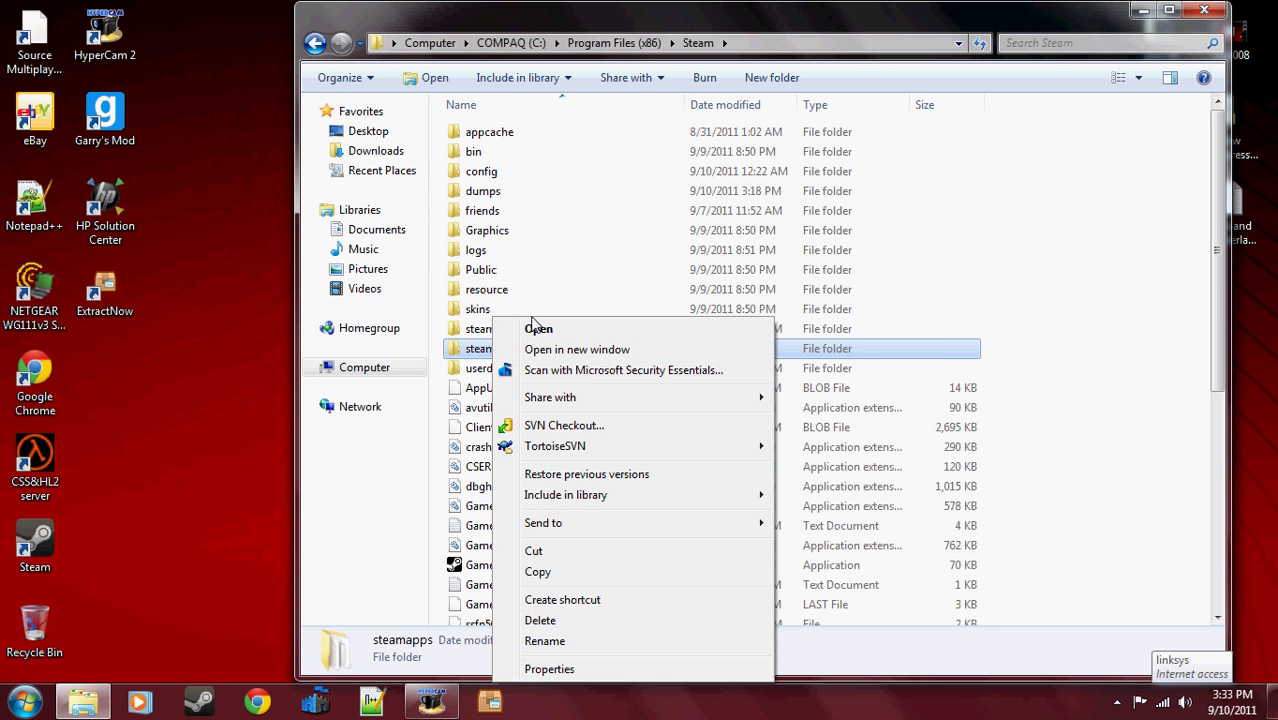
left_click(533, 330)
right_click(493, 155)
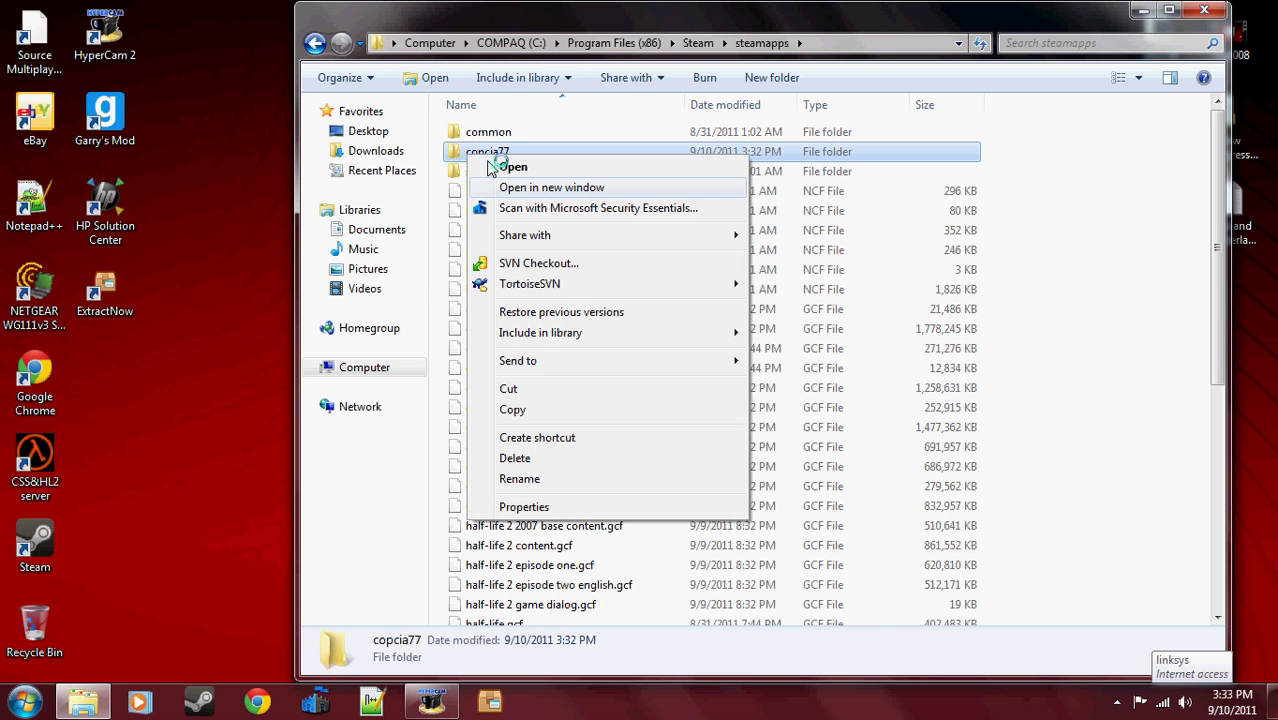
left_click(515, 168)
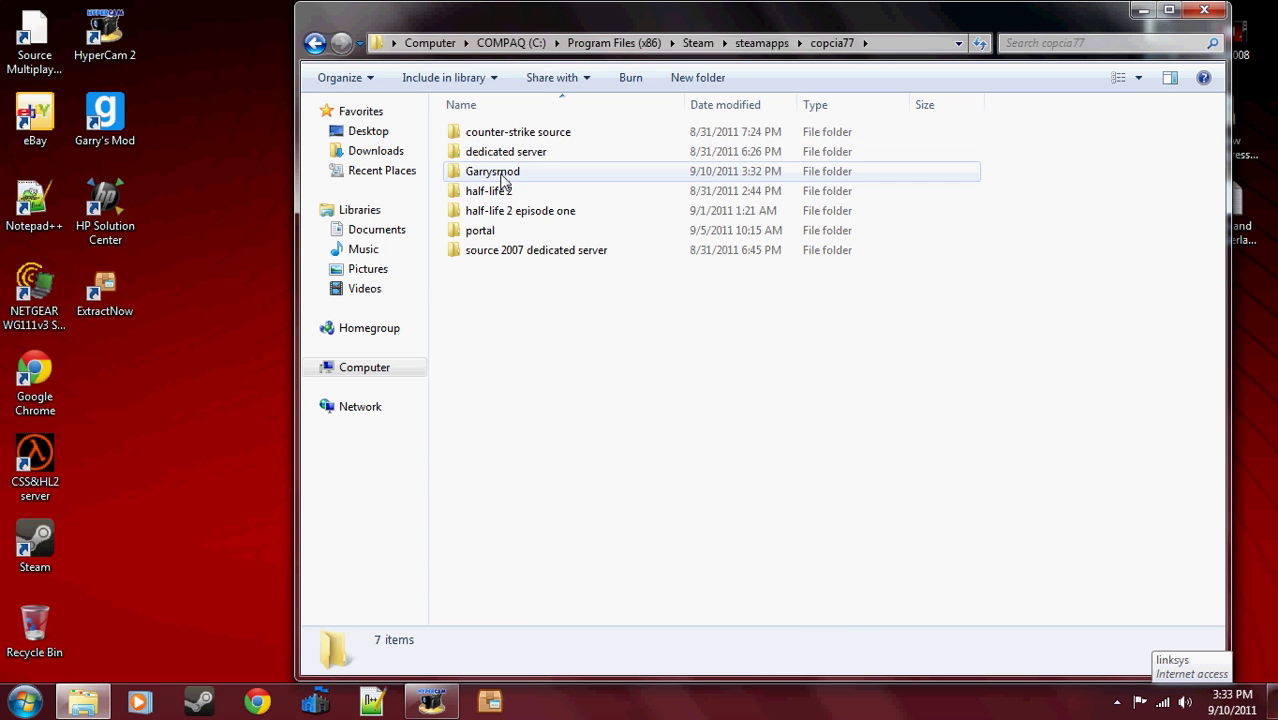
left_click(491, 174)
right_click(491, 178)
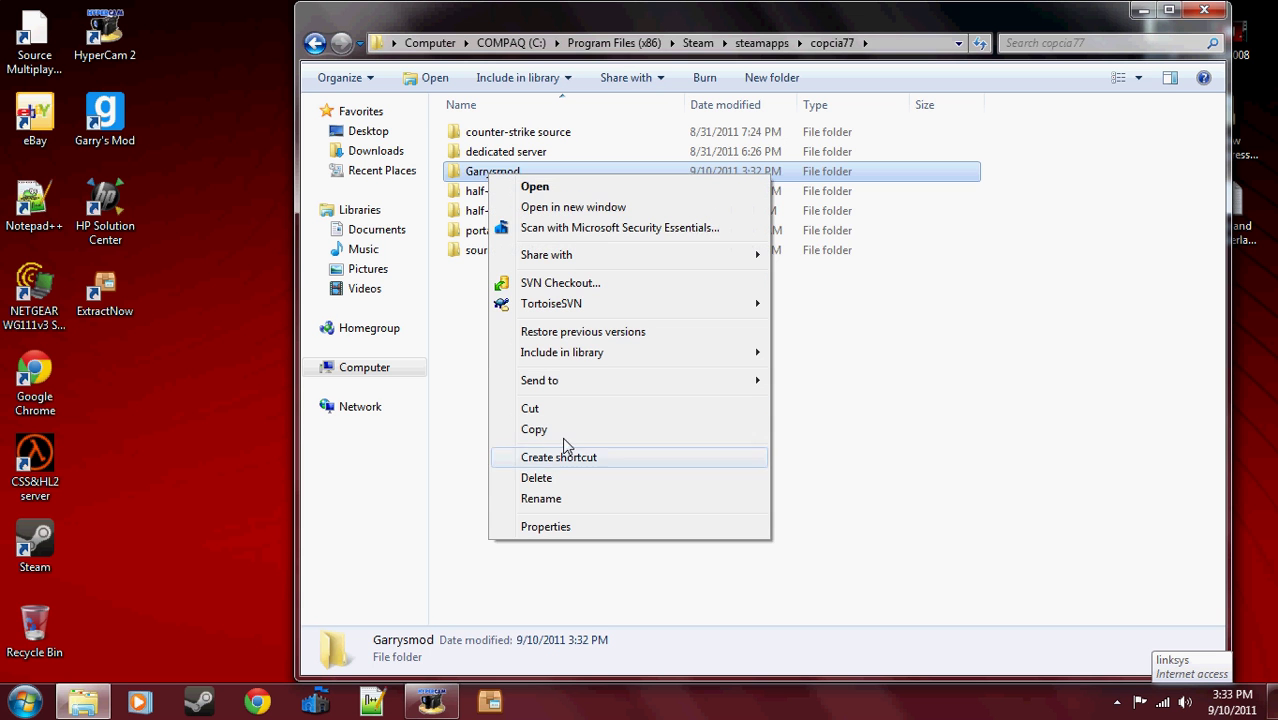
left_click(545, 480)
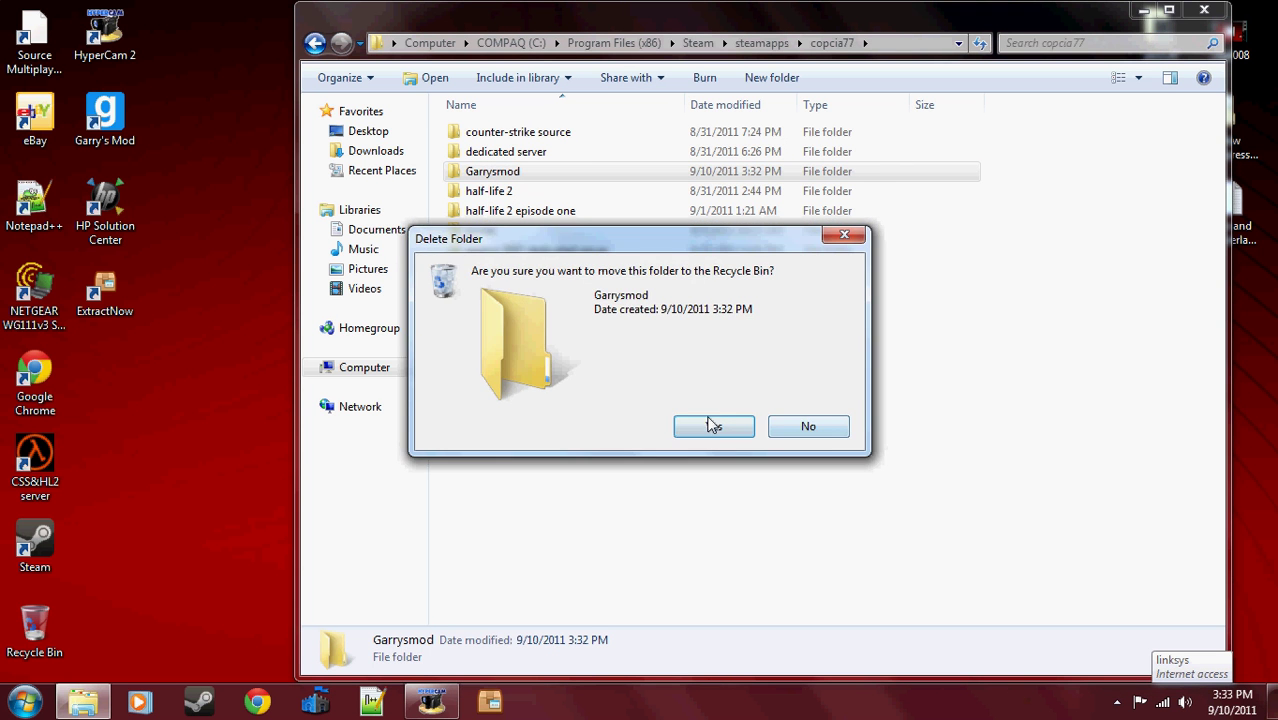
left_click(712, 426)
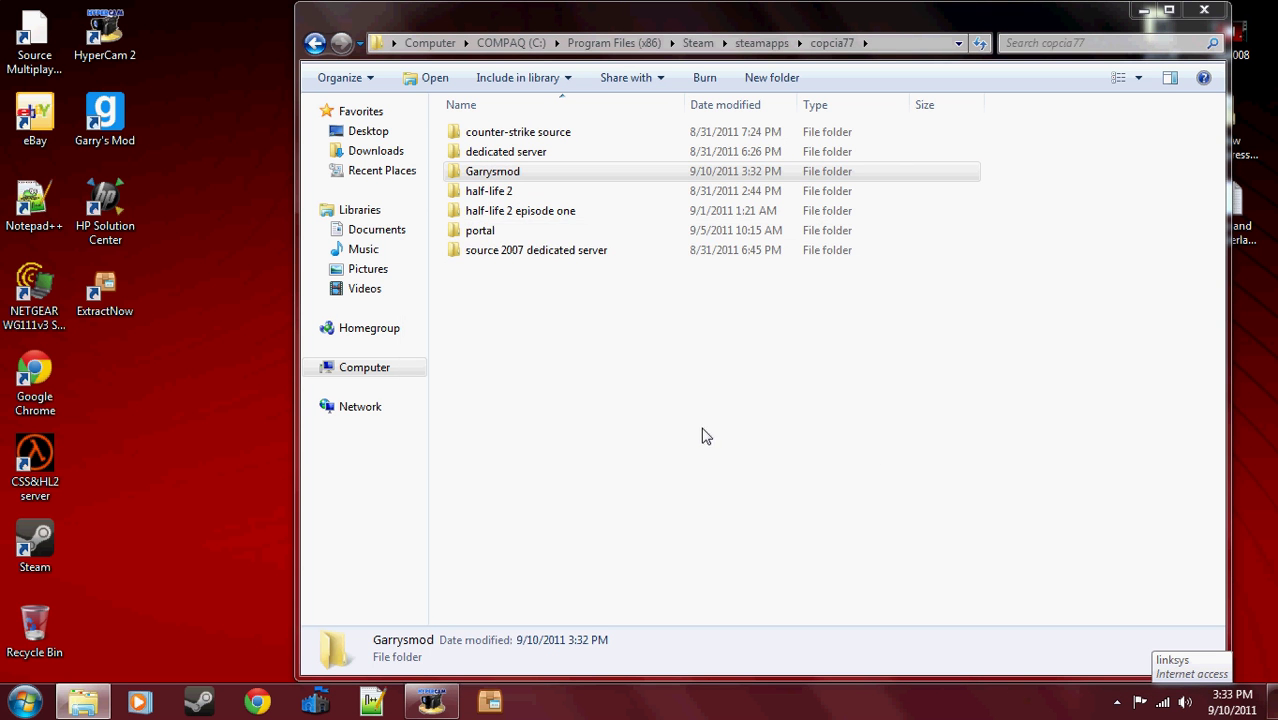
Step: Close Explorer and permanently empty the Recycle Bin
left_click(1204, 10)
right_click(22, 616)
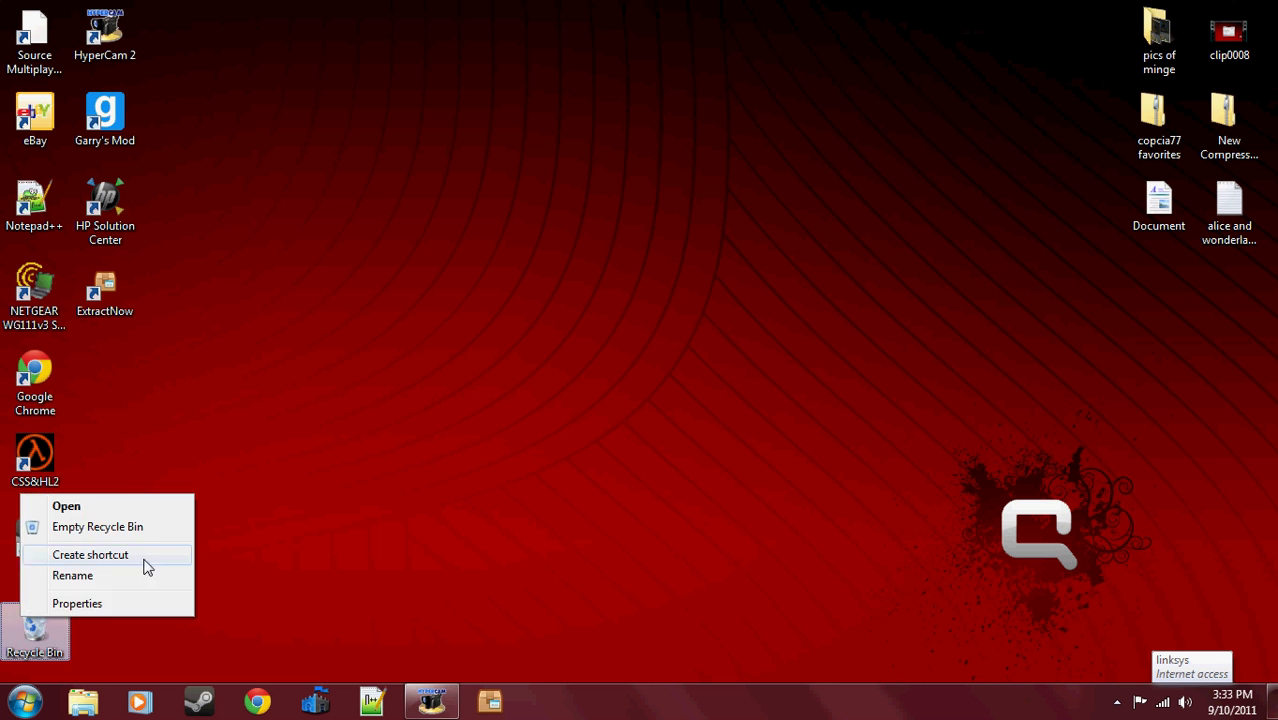
left_click(97, 528)
left_click(700, 433)
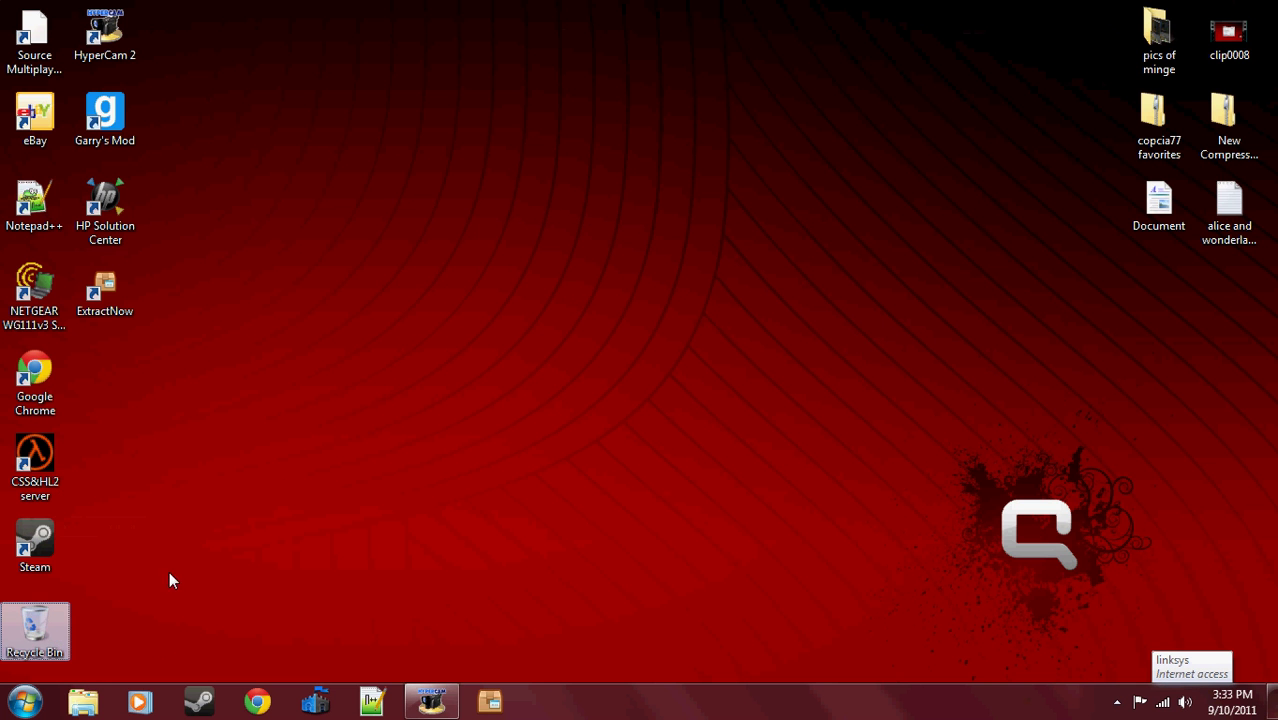
Step: In the Steam Library, delete Garry's Mod's local content and confirm
right_click(199, 702)
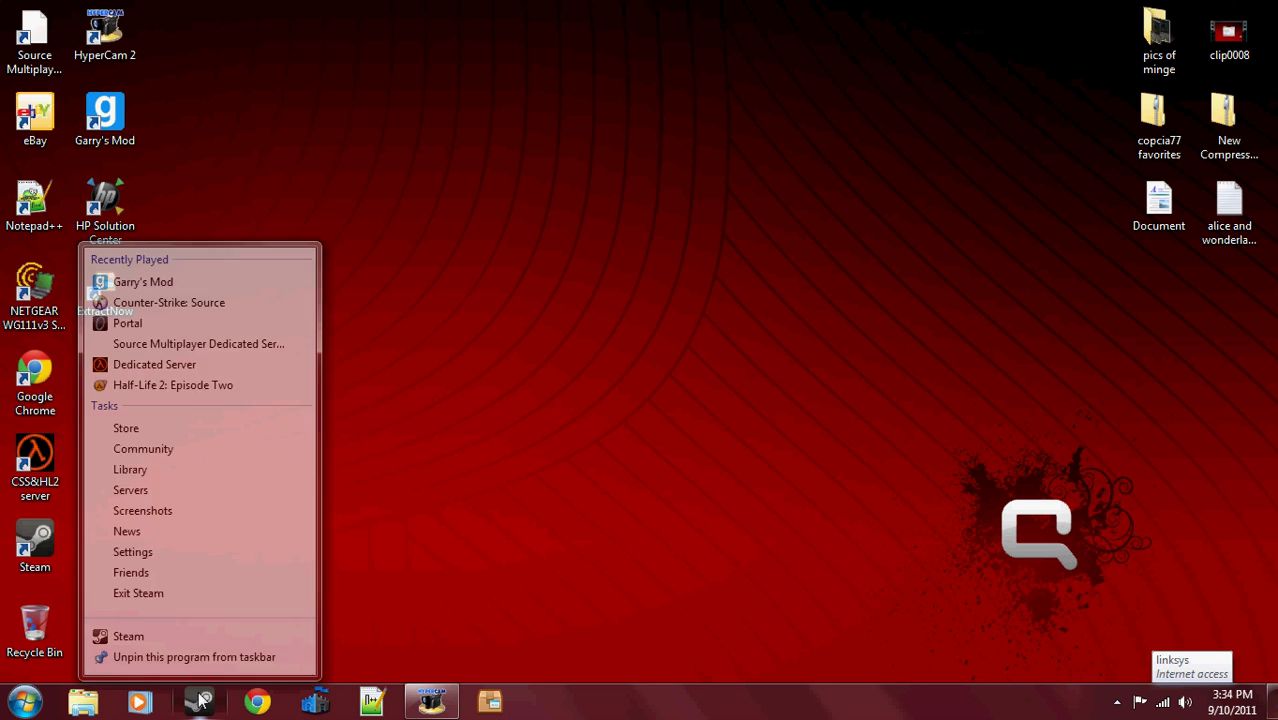
left_click(132, 463)
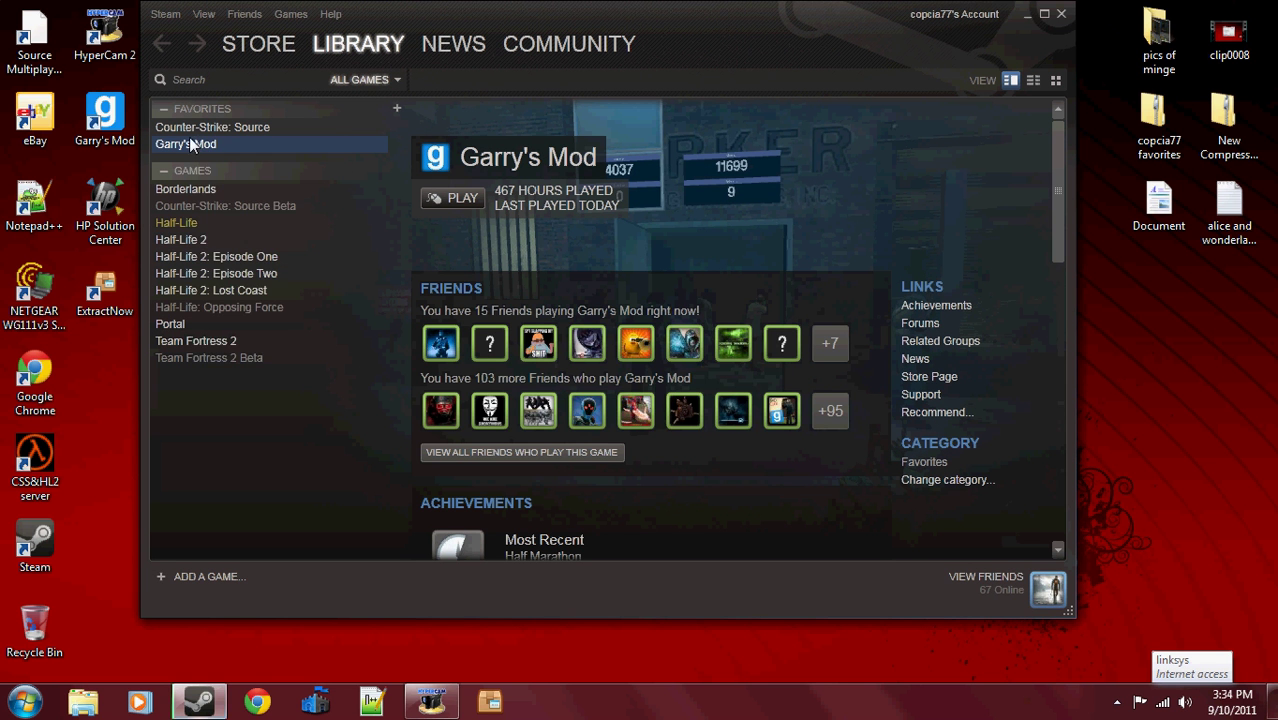
right_click(189, 141)
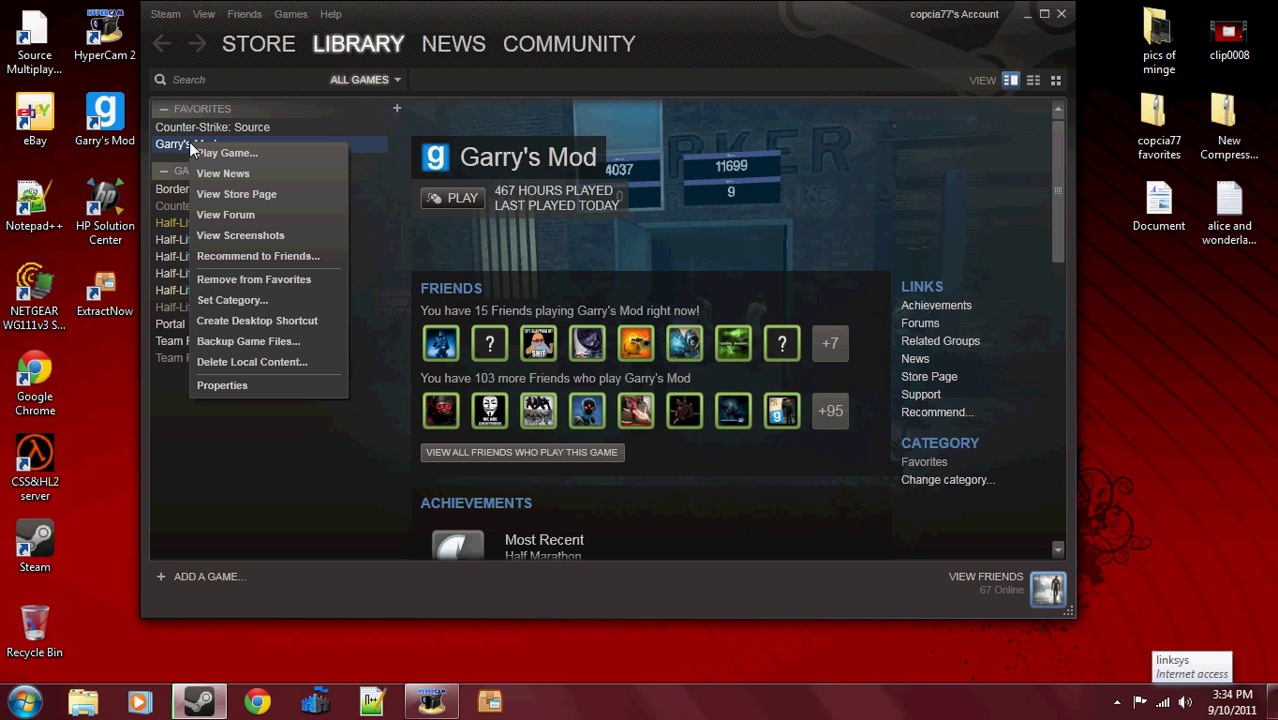
left_click(246, 362)
left_click(603, 411)
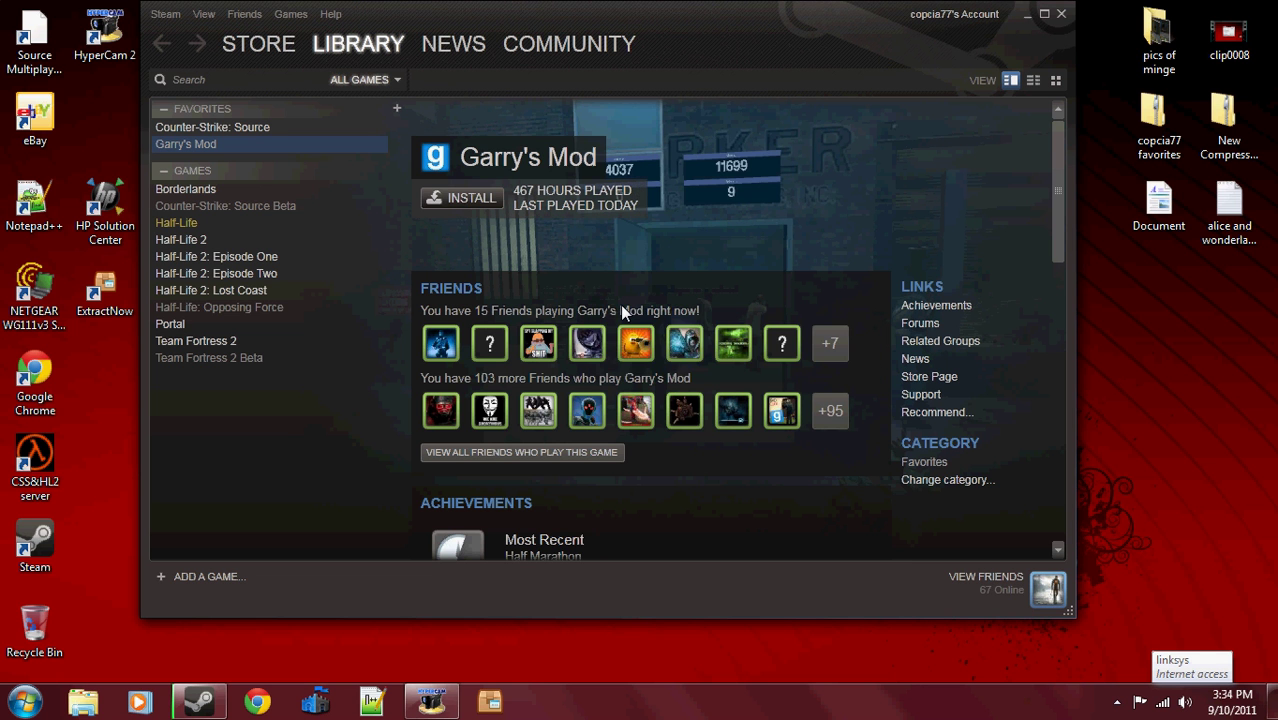
Step: Reinstall Garry's Mod, stepping through the install wizard past the disk space summary
left_click(458, 196)
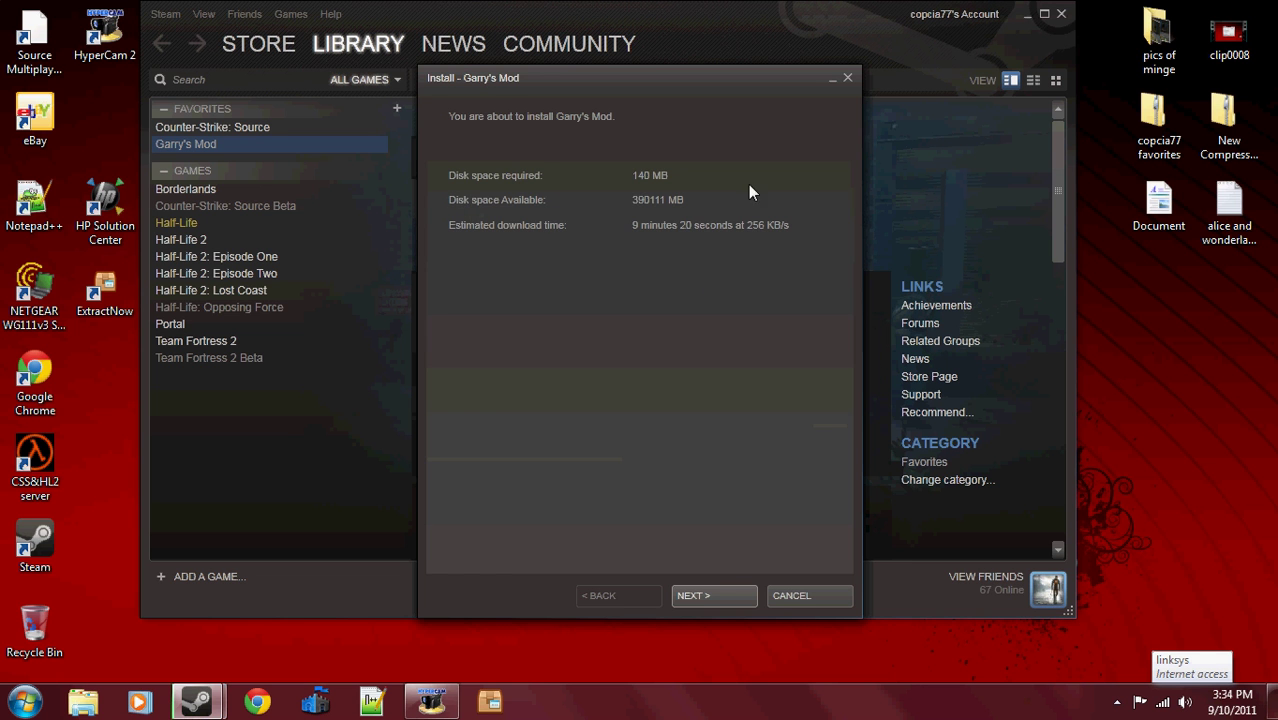
left_click(700, 594)
left_click(700, 594)
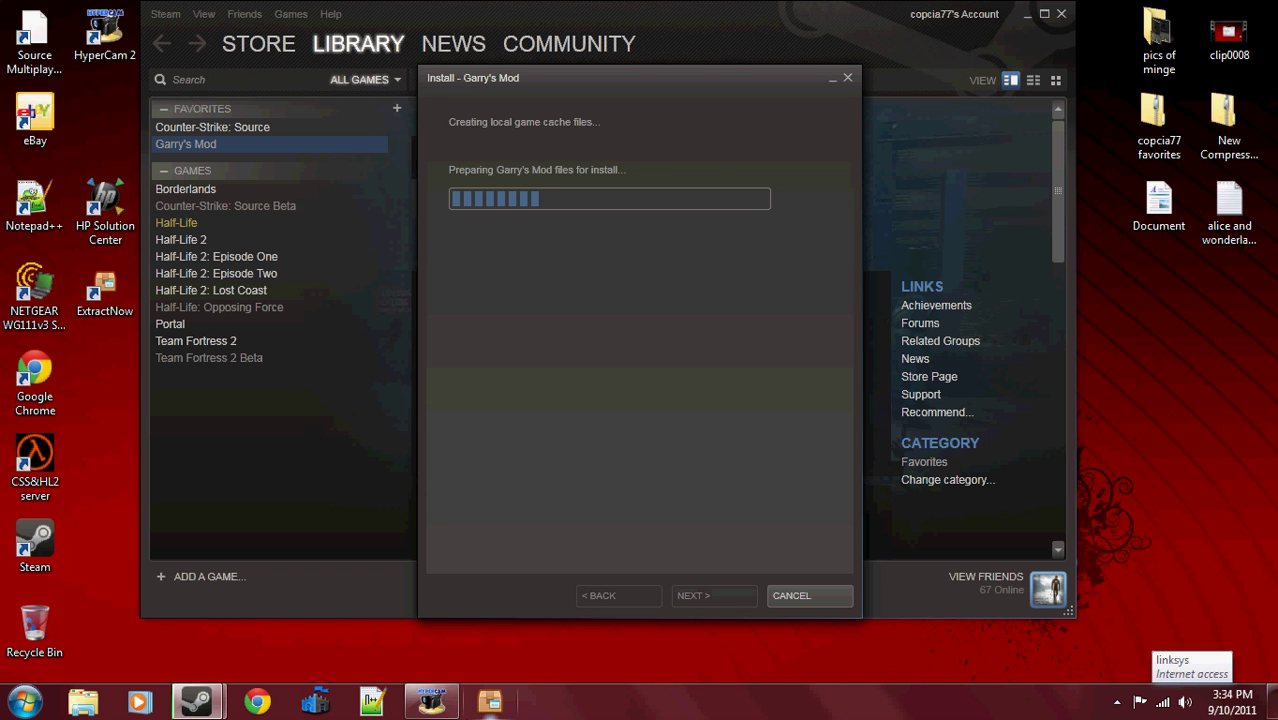
left_click(450, 703)
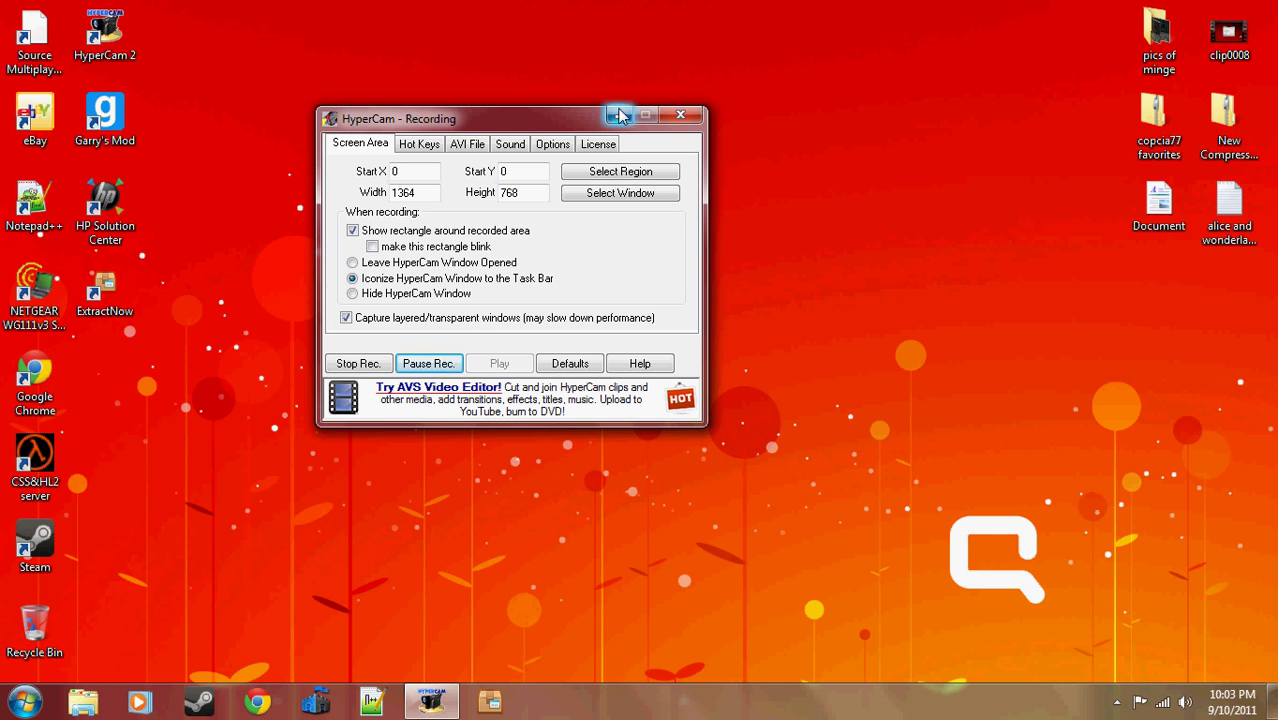
Step: Minimize HyperCam, check Garry's Mod's Library page in Steam, then minimize Steam
left_click(620, 116)
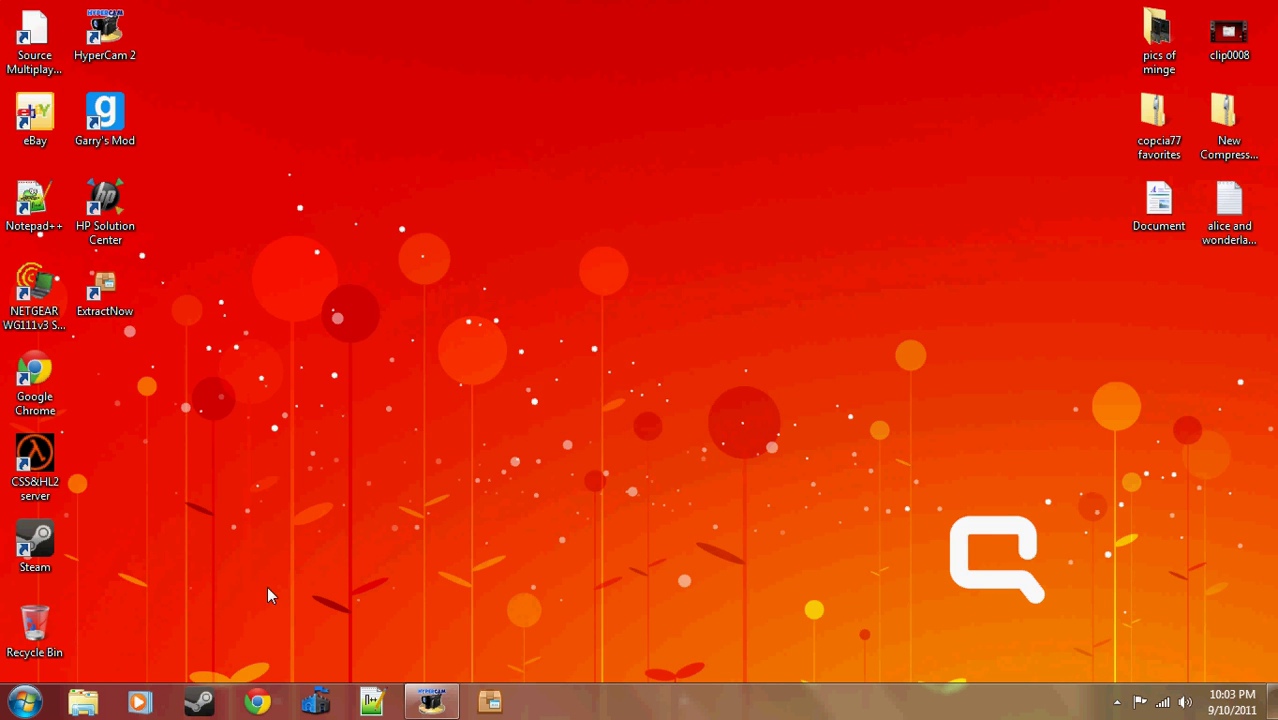
left_click(190, 705)
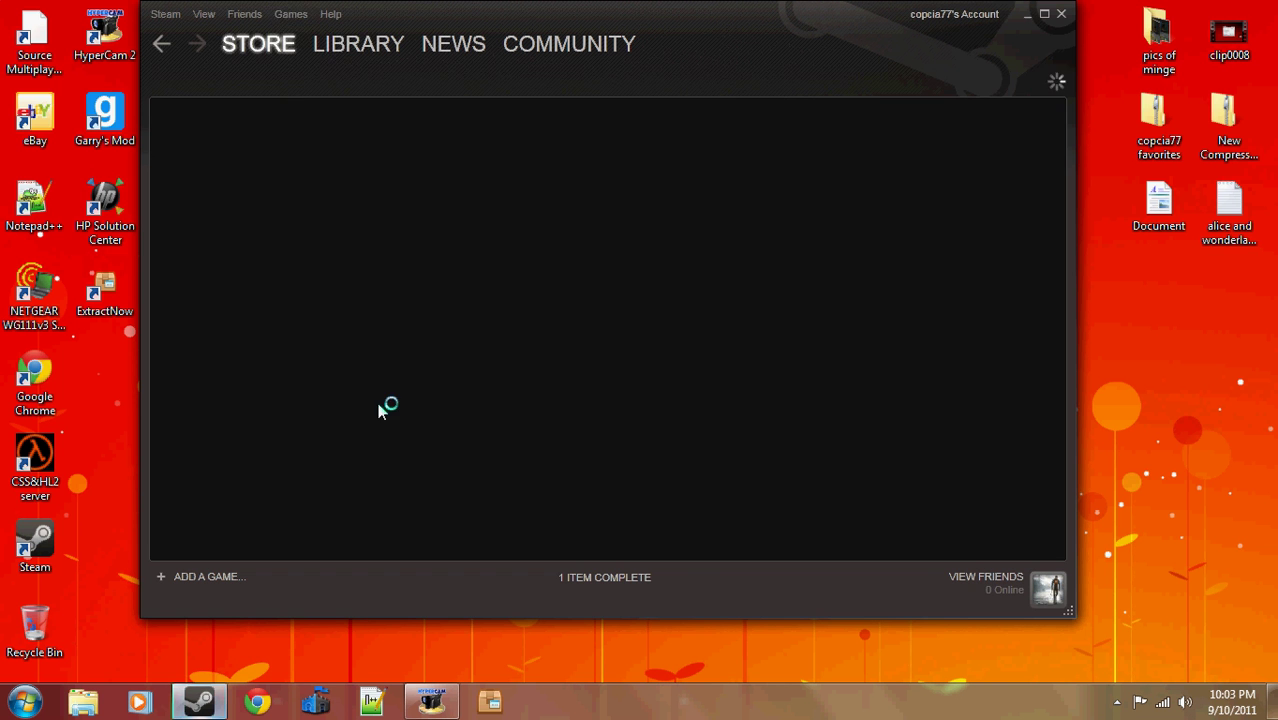
left_click(358, 50)
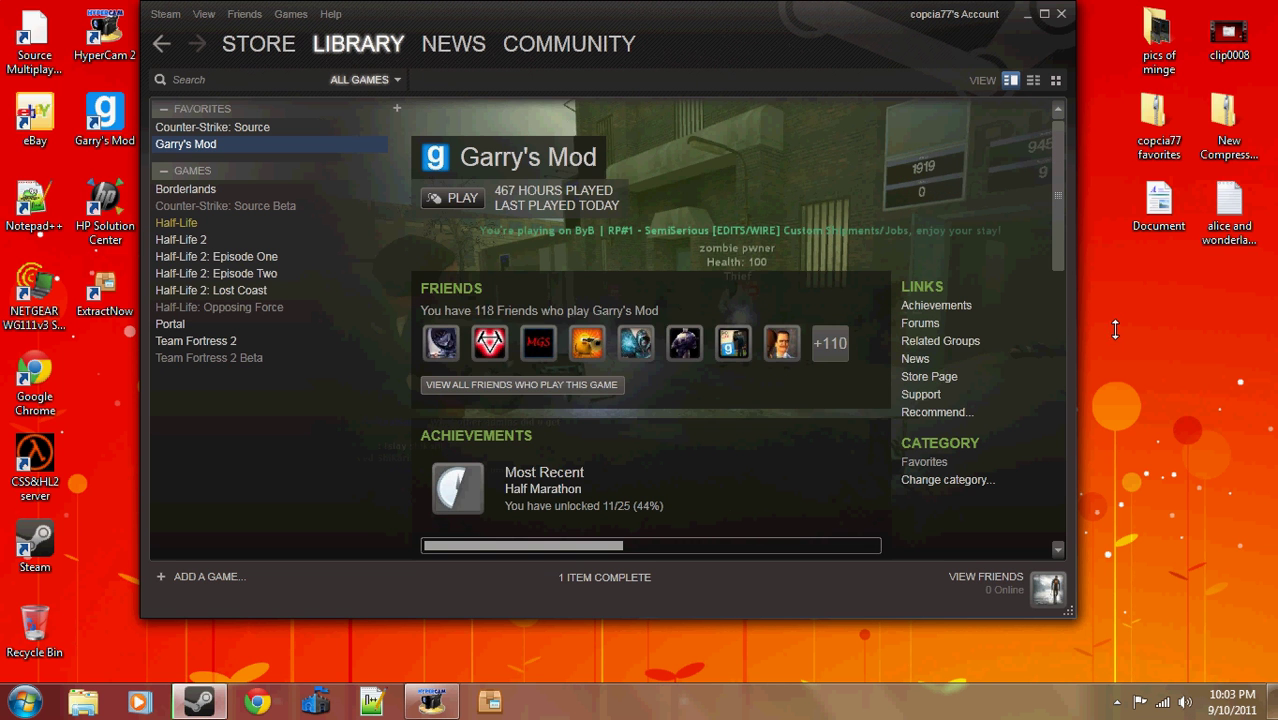
left_click(1028, 14)
Step: Navigate from Computer to C:\Program Files (x86)\Steam\steamapps\account folder\garrysmod
left_click(24, 704)
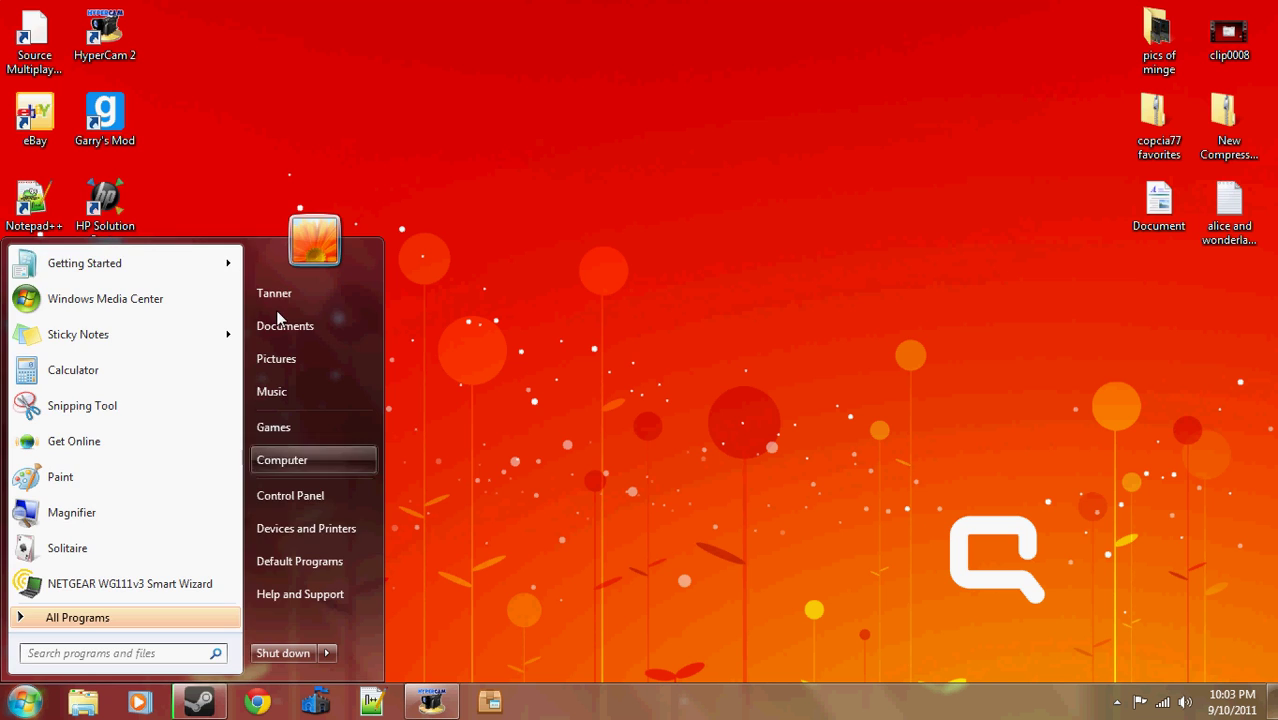
left_click(305, 461)
left_click(583, 240)
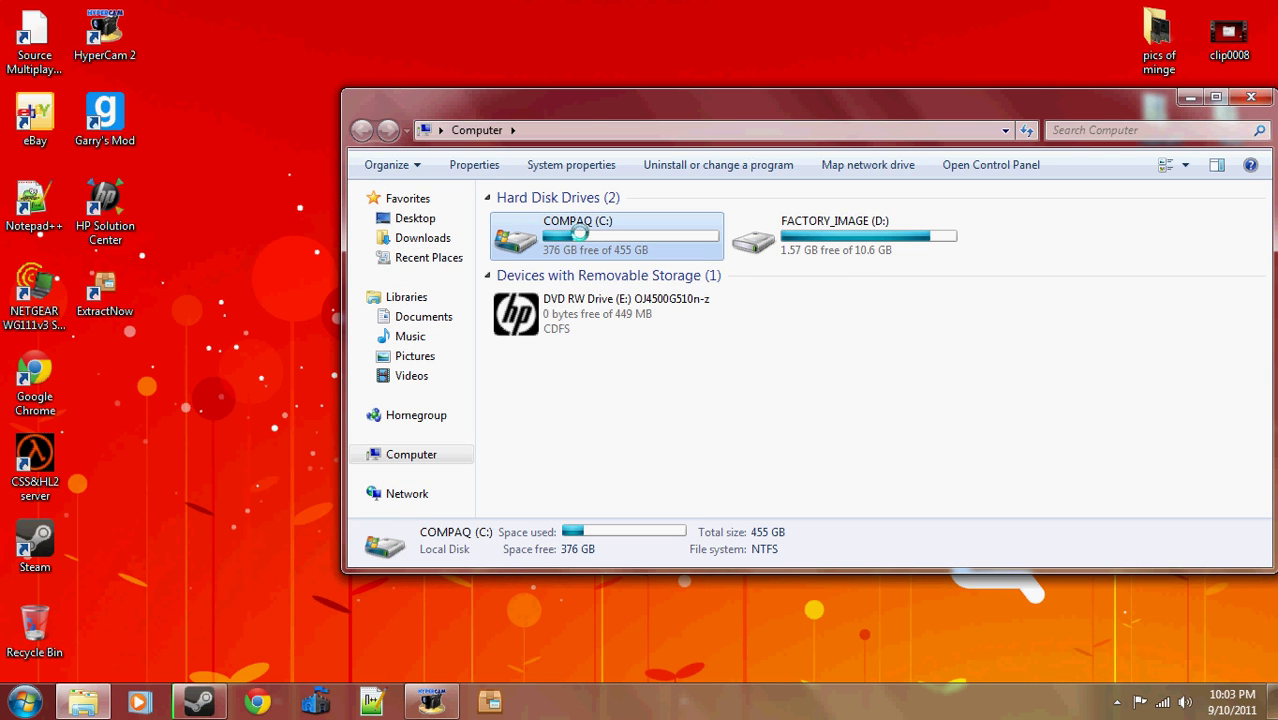
double_click(582, 238)
double_click(575, 278)
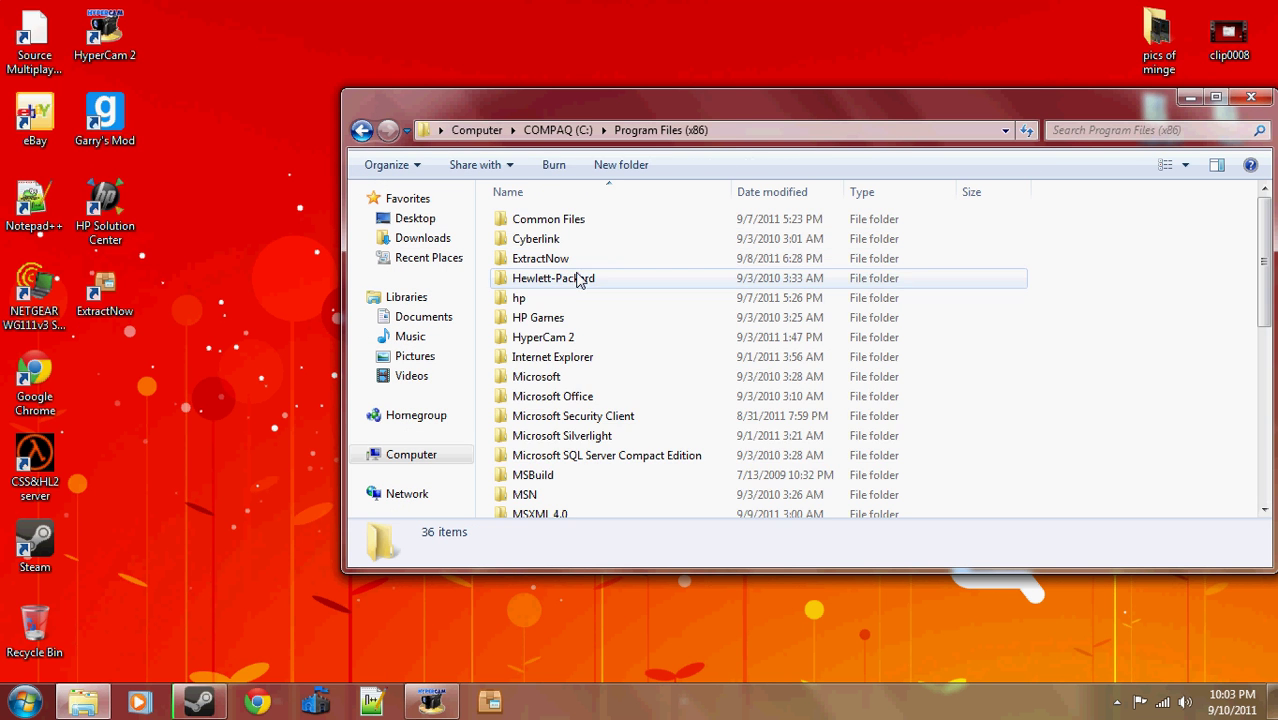
scroll(580, 300, "down", 7)
double_click(525, 348)
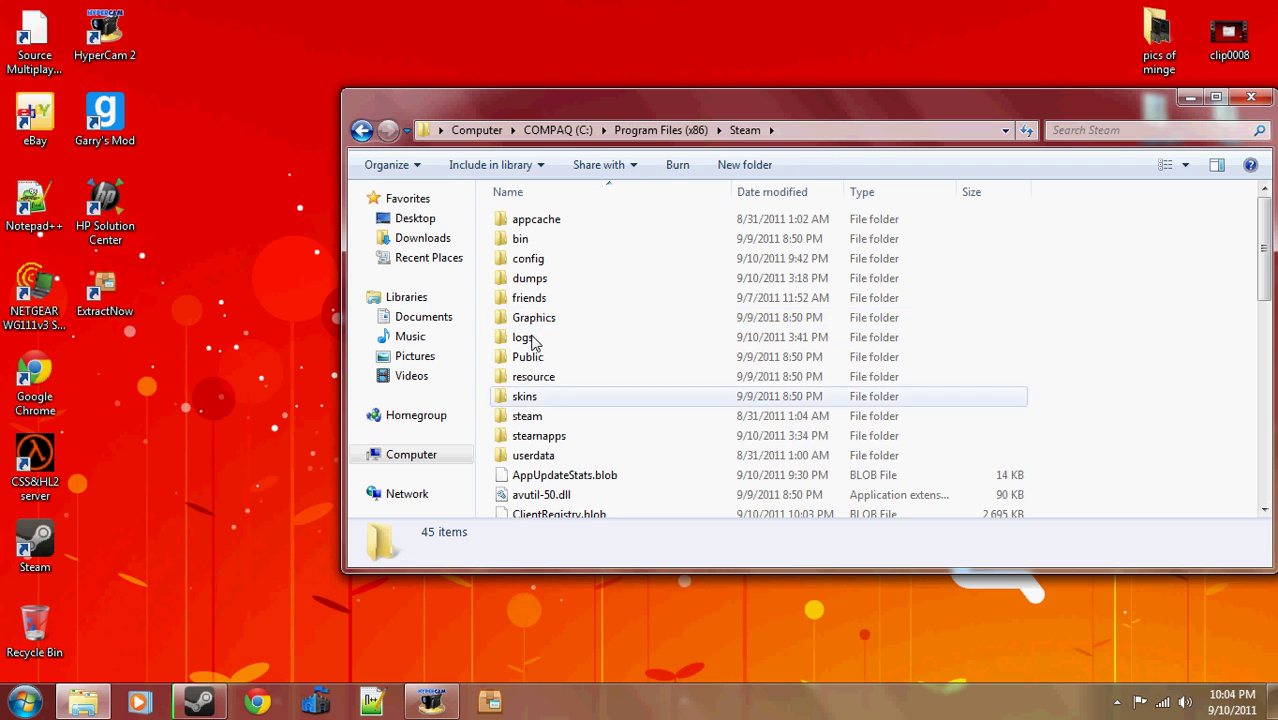
double_click(548, 435)
double_click(536, 240)
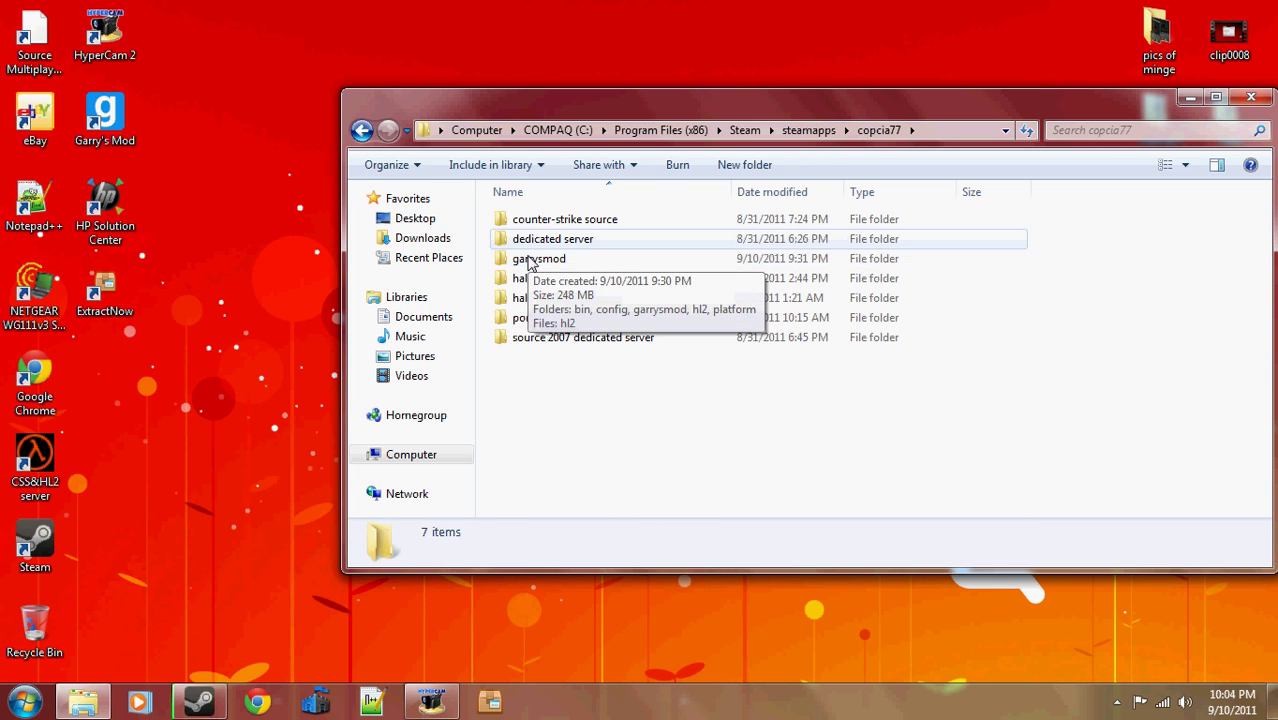
double_click(530, 262)
Step: Open the inner garrysmod folder, select all its items, then go back two levels
left_click(533, 265)
double_click(533, 265)
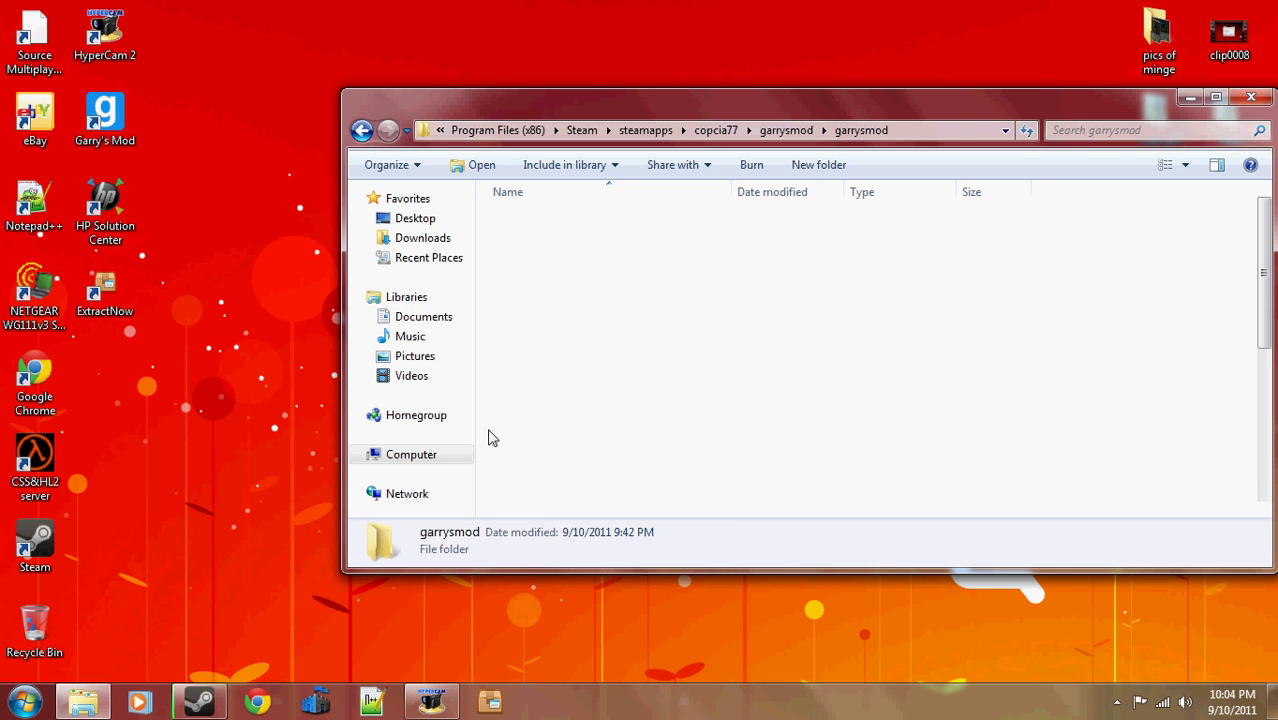
left_click_drag(1115, 270, 478, 516)
left_click(362, 130)
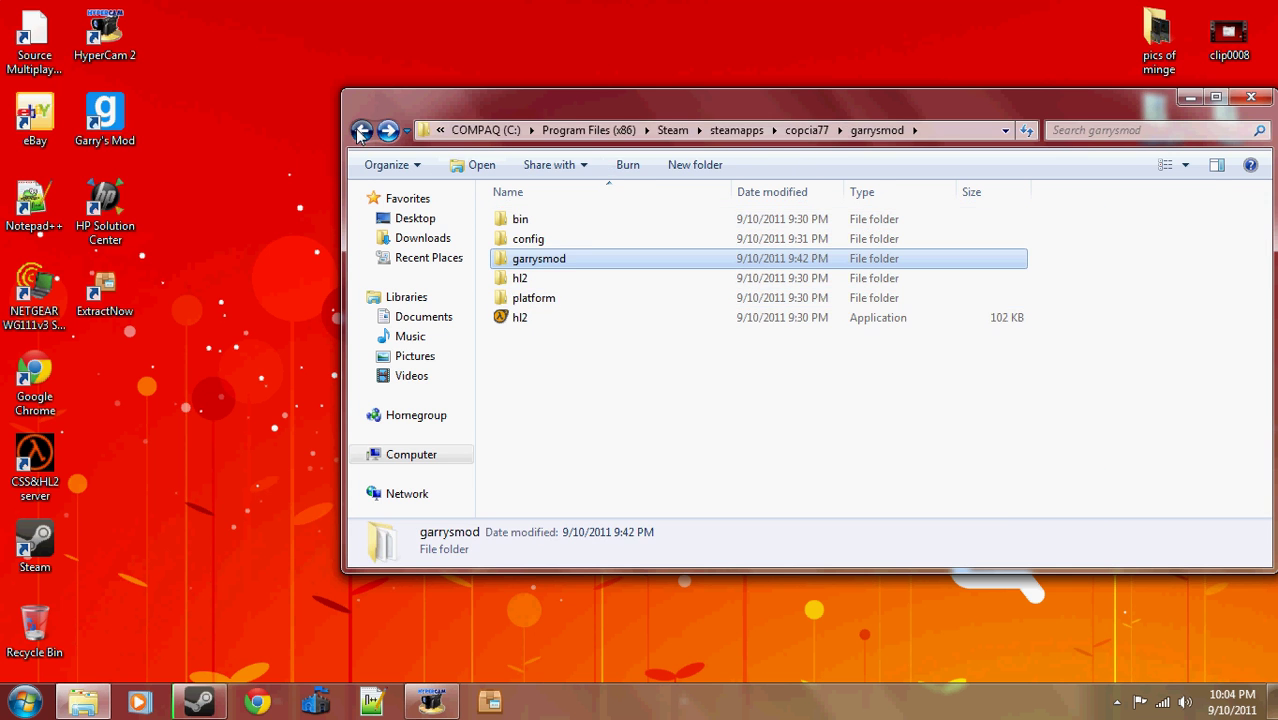
left_click(362, 130)
left_click_drag(750, 98, 425, 138)
Step: Close Explorer, select then deselect the Garry's Mod shortcut, and restore HyperCam's recording window
left_click(926, 138)
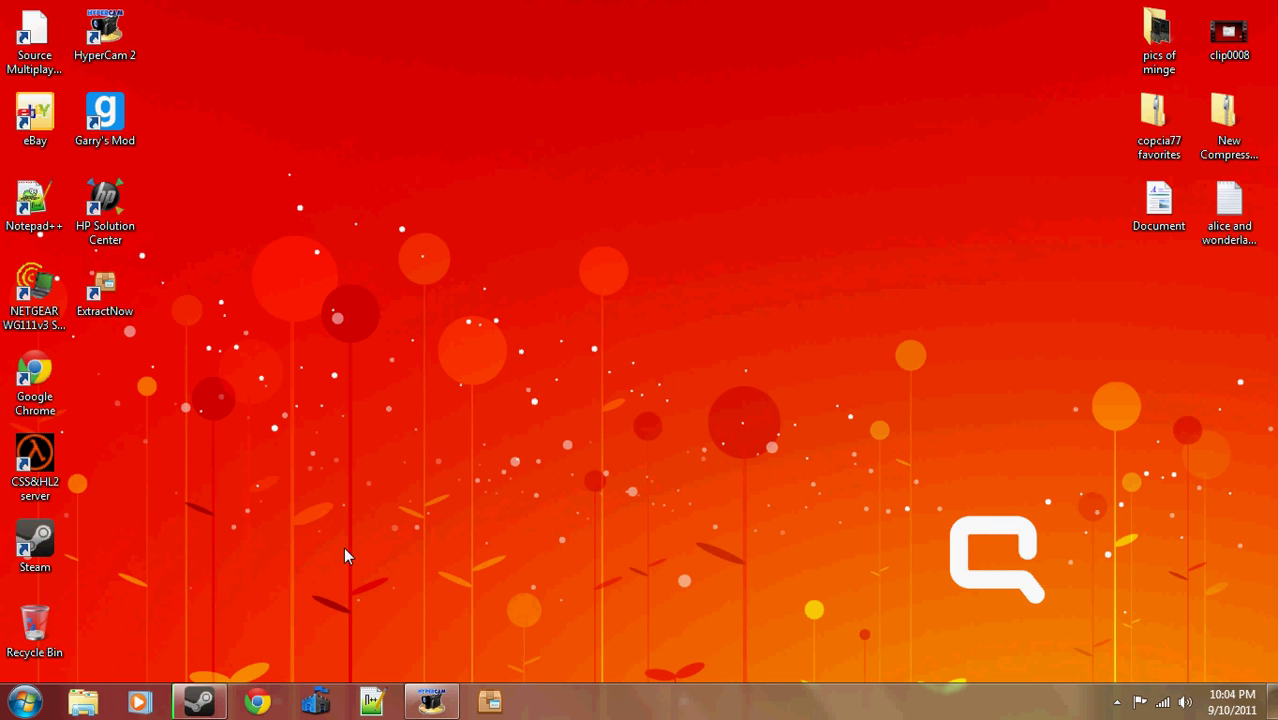
left_click(105, 118)
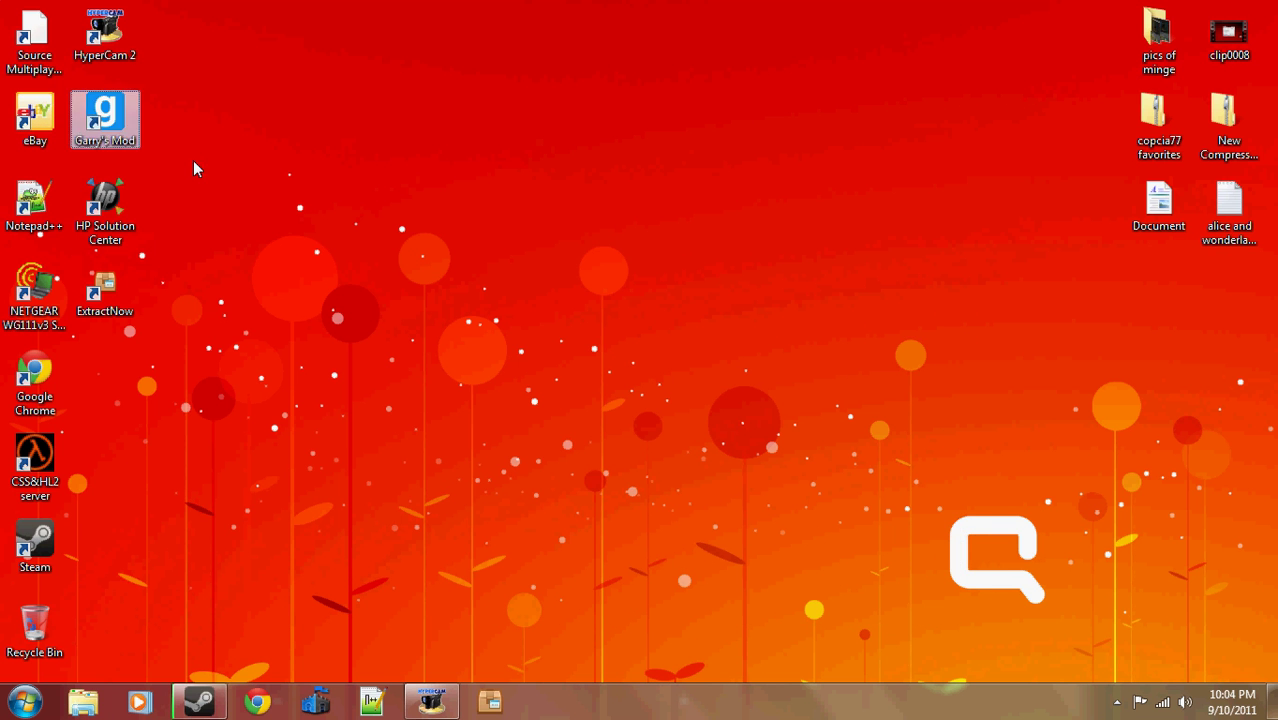
left_click_drag(193, 160, 524, 406)
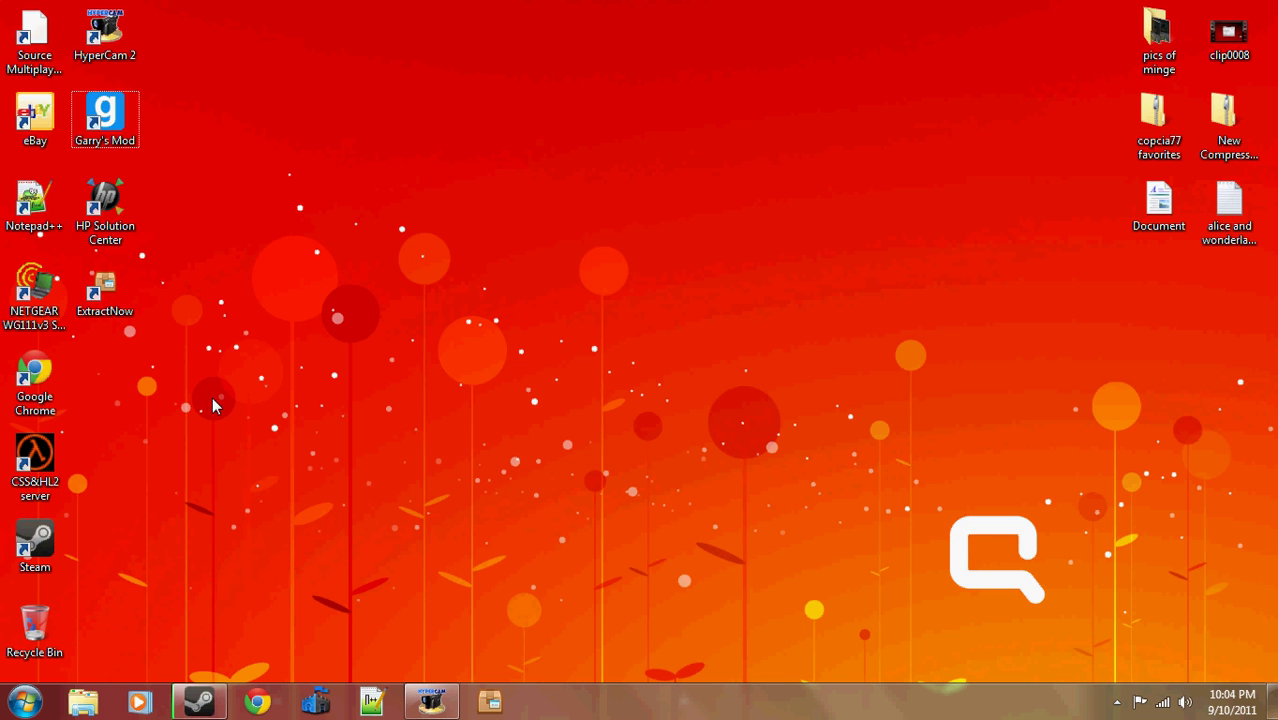
left_click(430, 700)
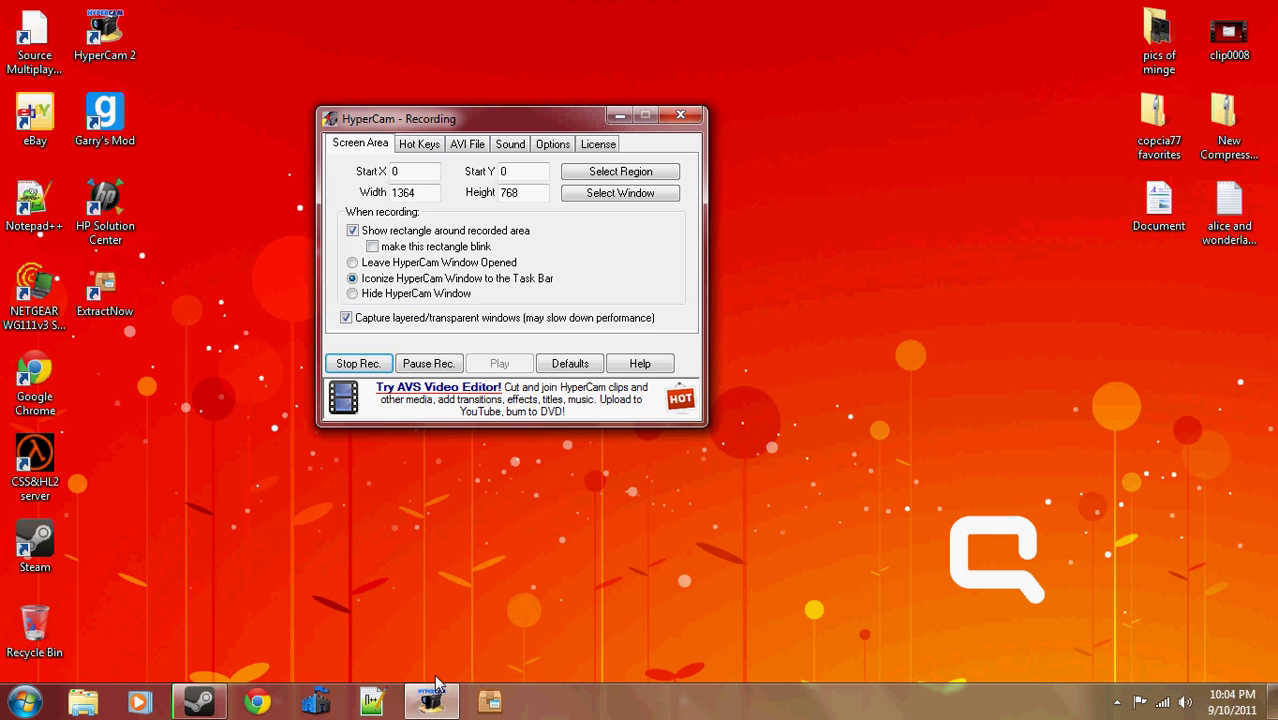